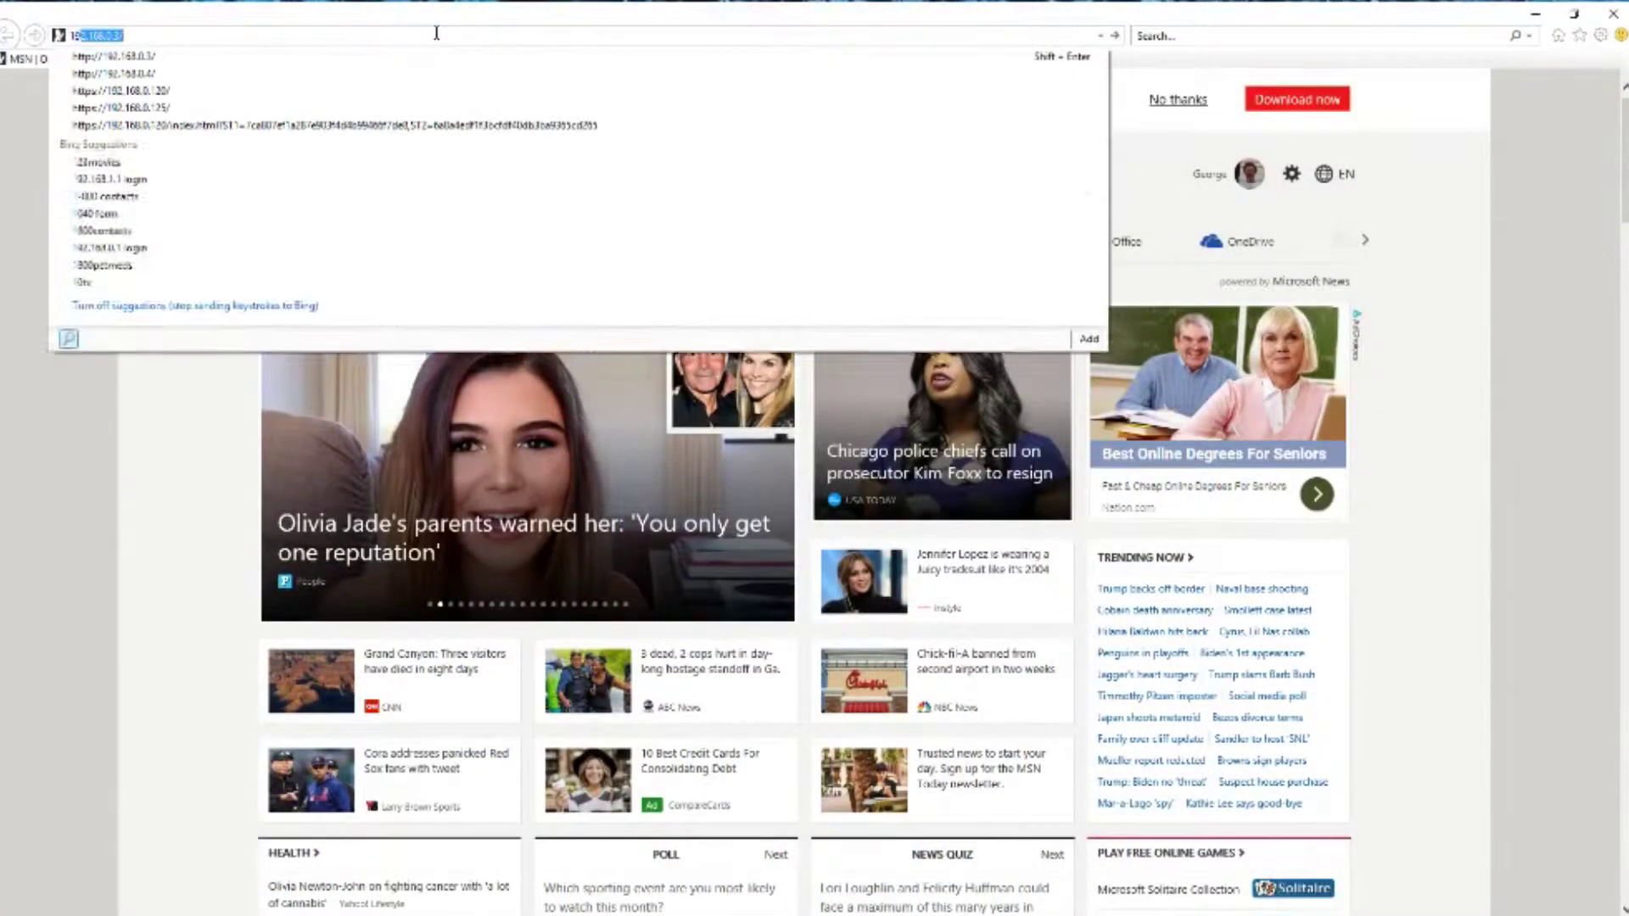
pyautogui.write('.1')
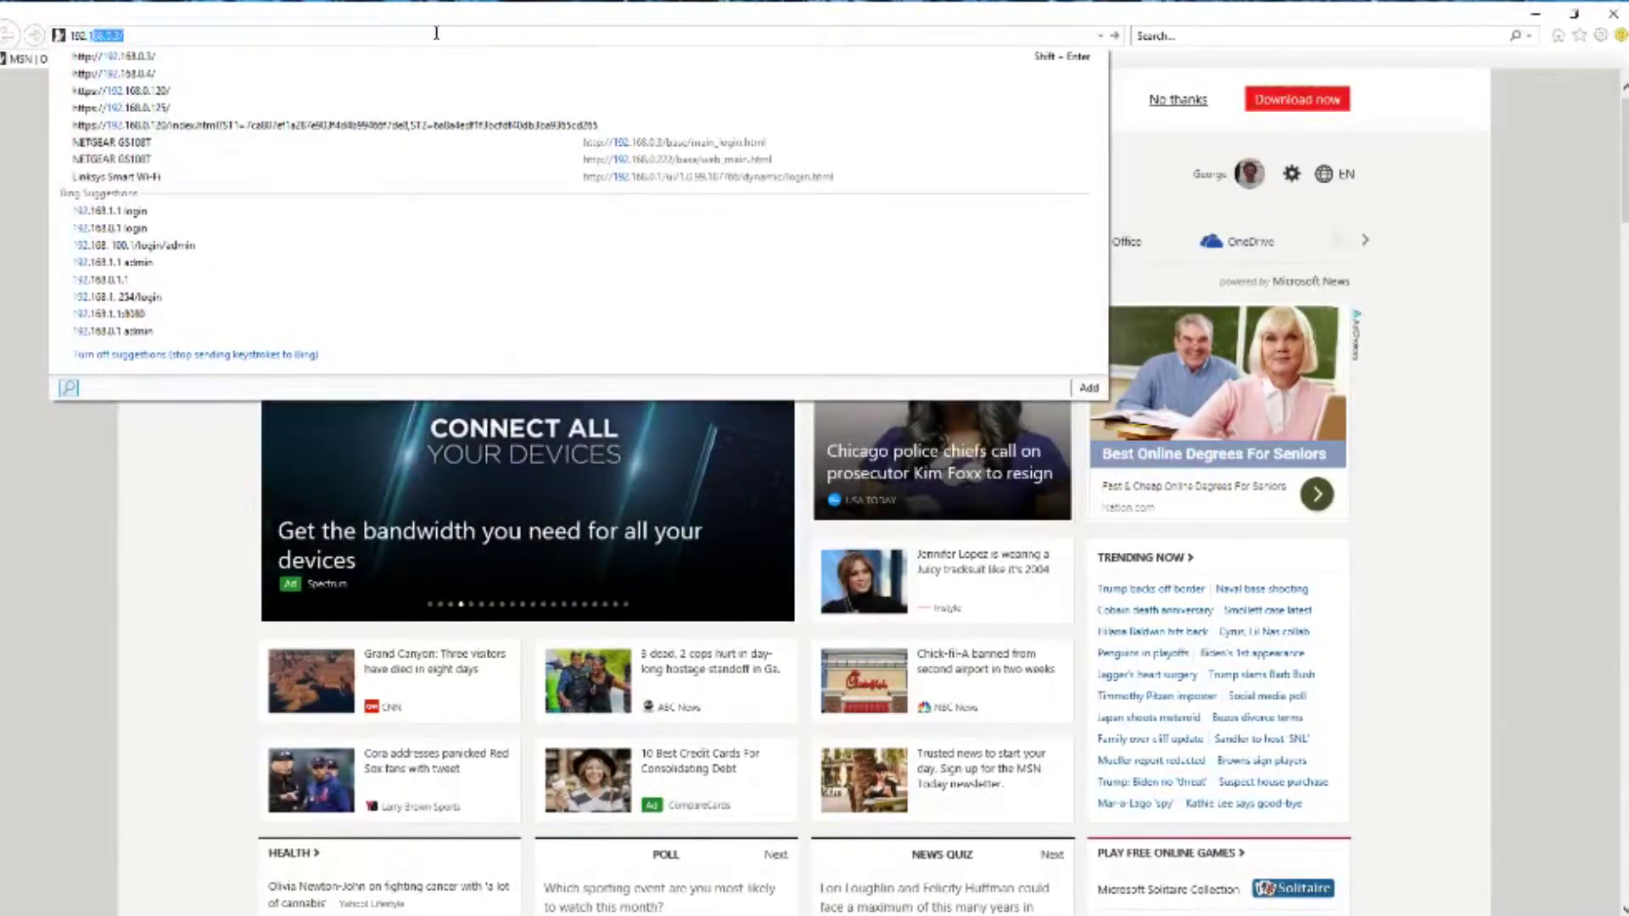
pyautogui.write('68.0.120')
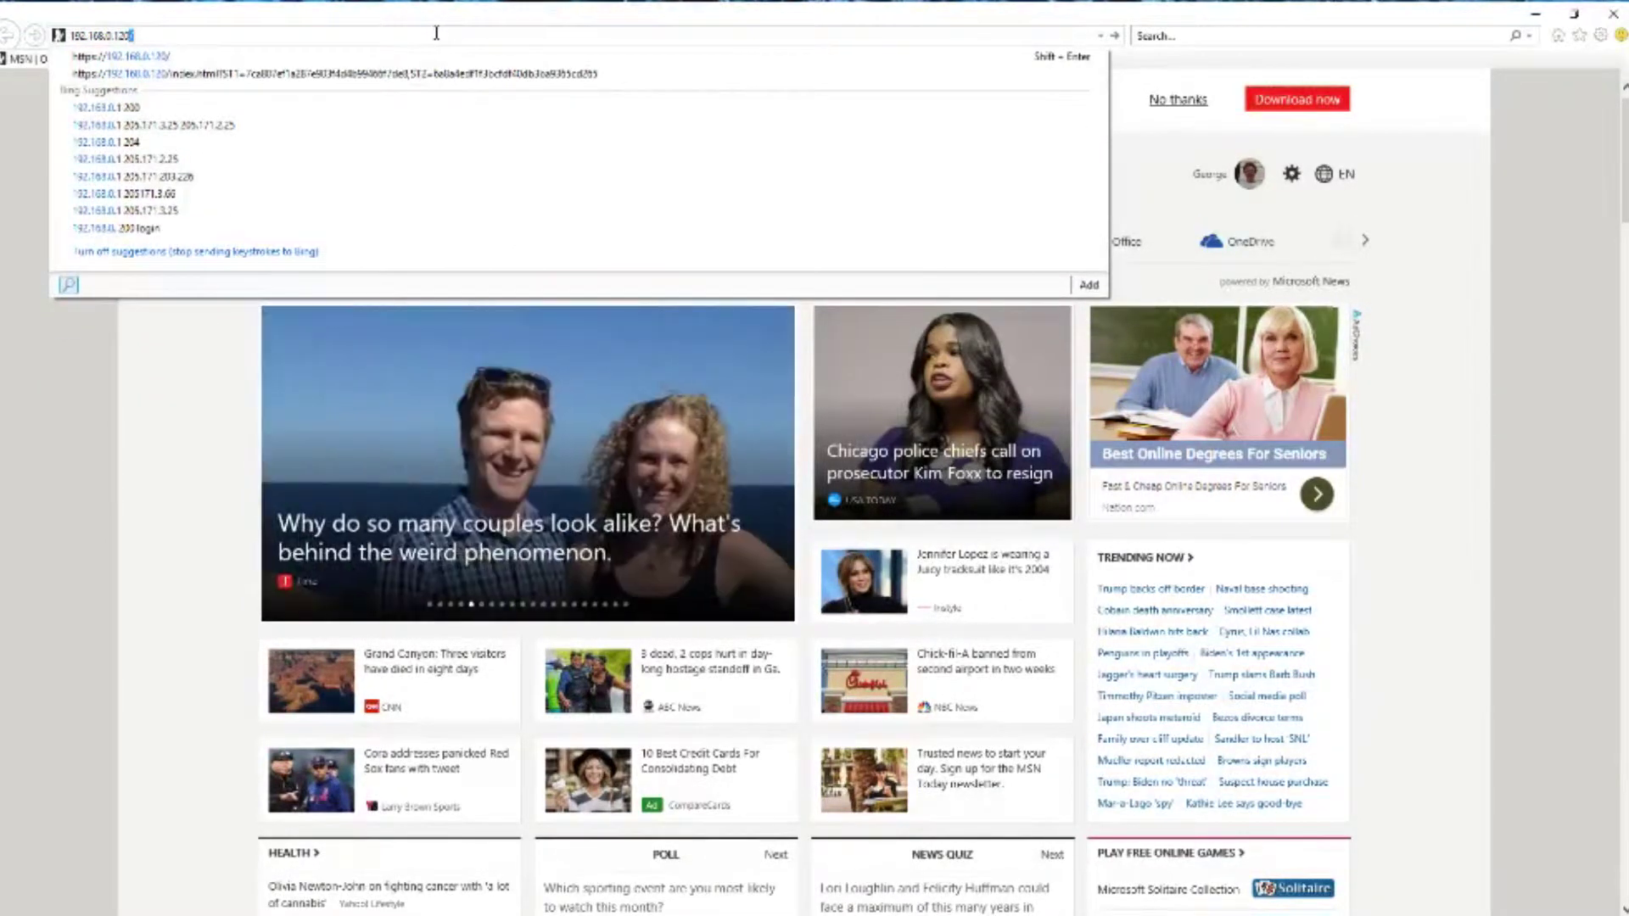
pyautogui.press('Down')
pyautogui.press('Return')
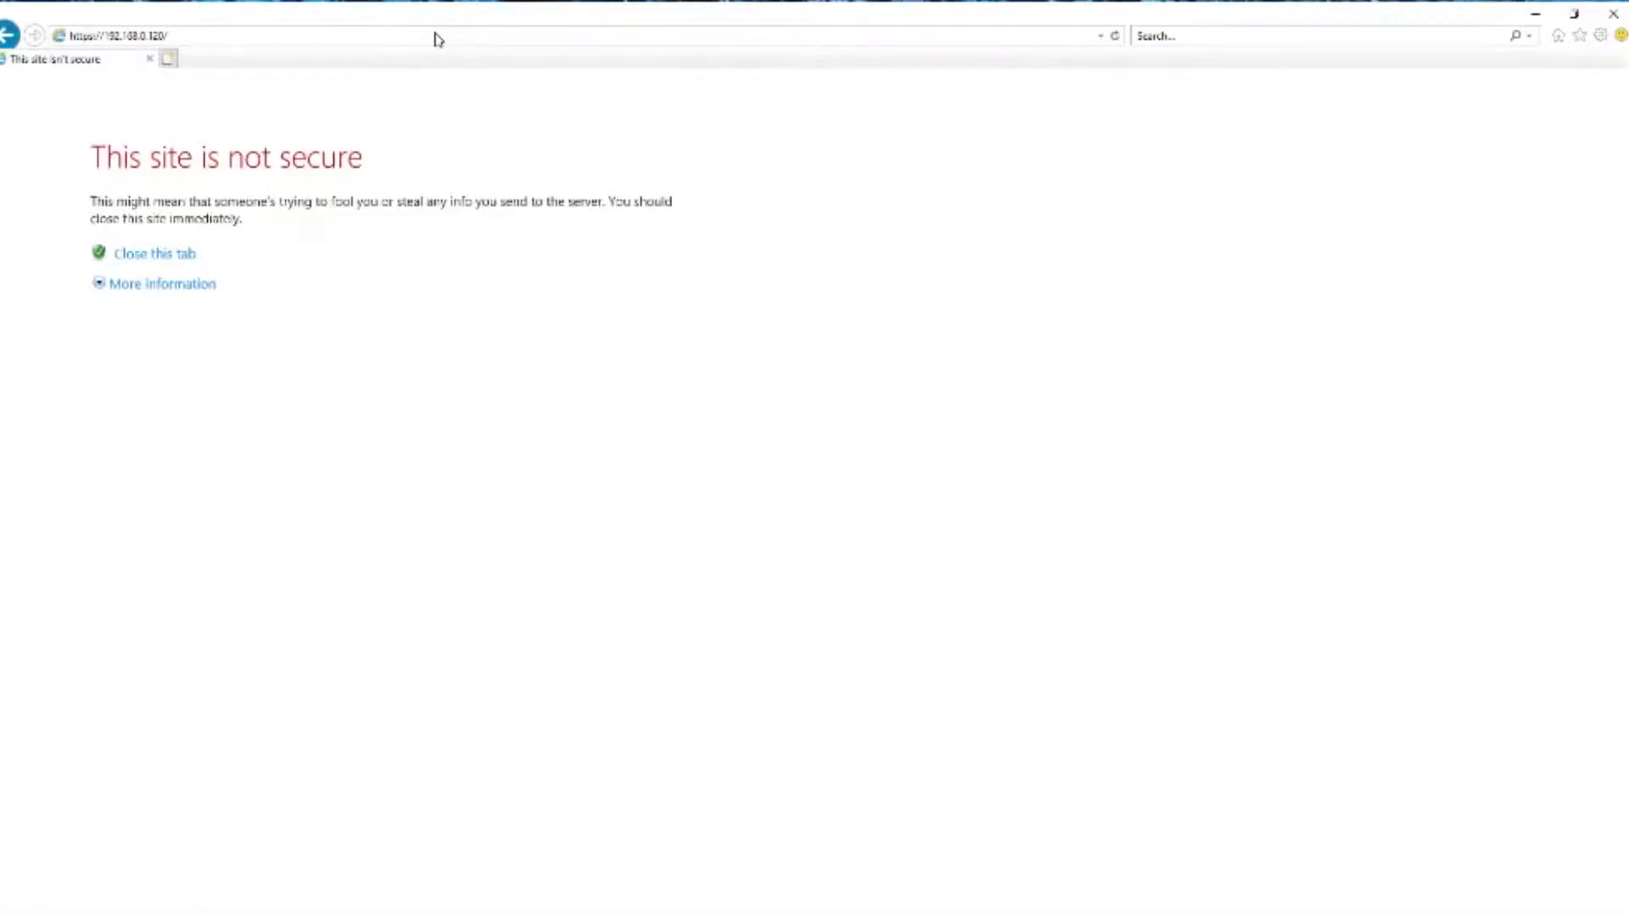
pyautogui.click(179, 289)
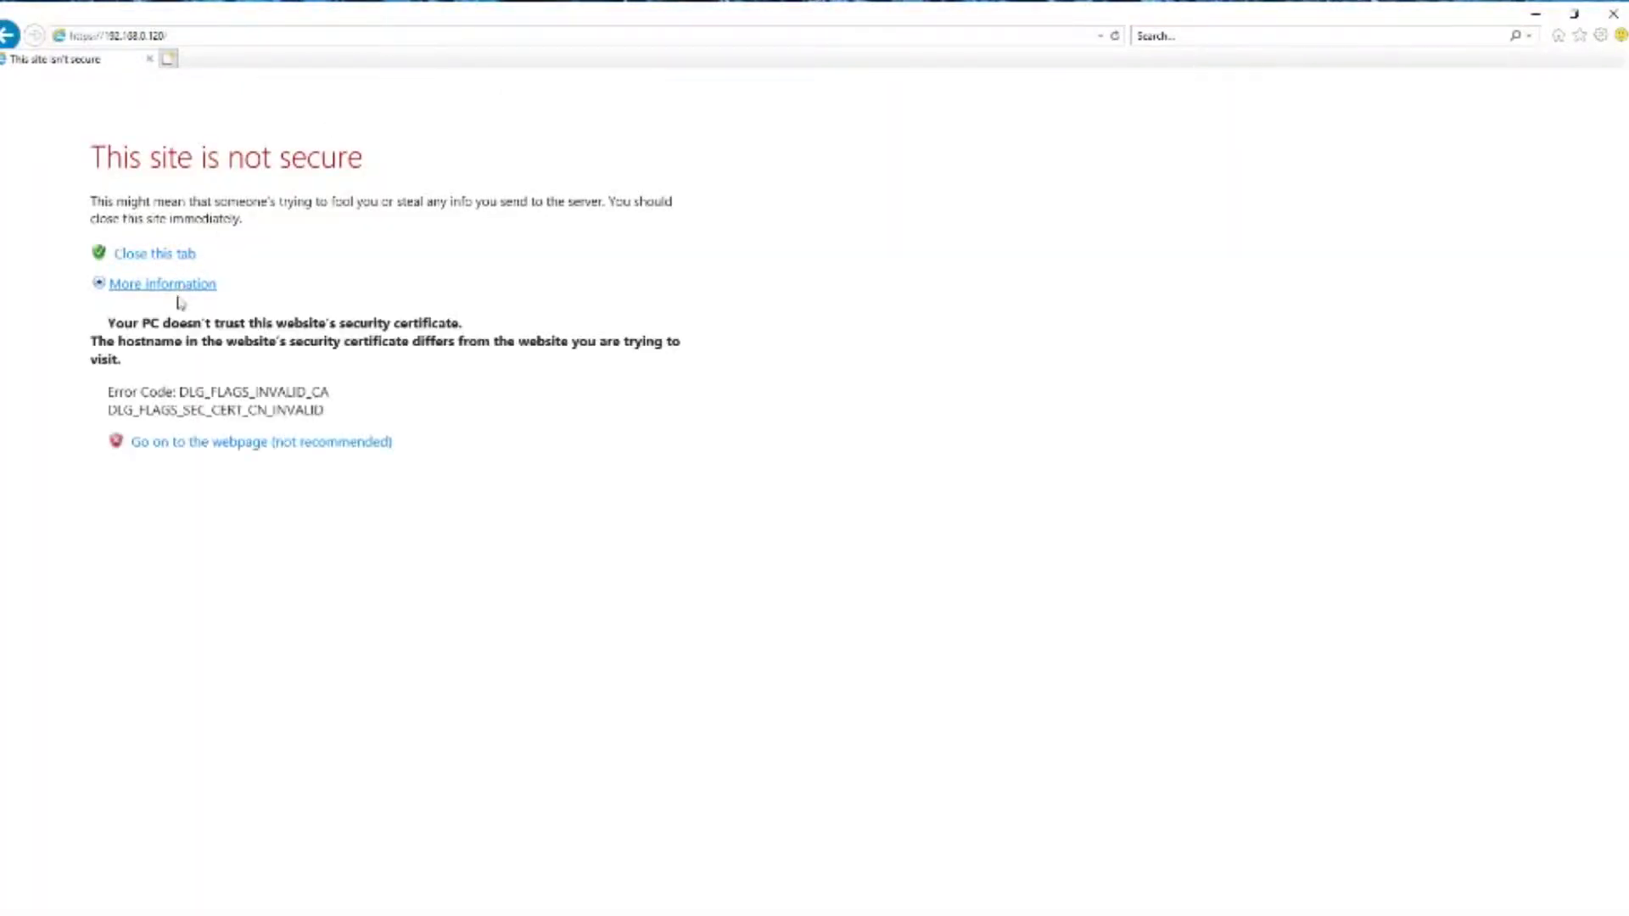
pyautogui.click(203, 445)
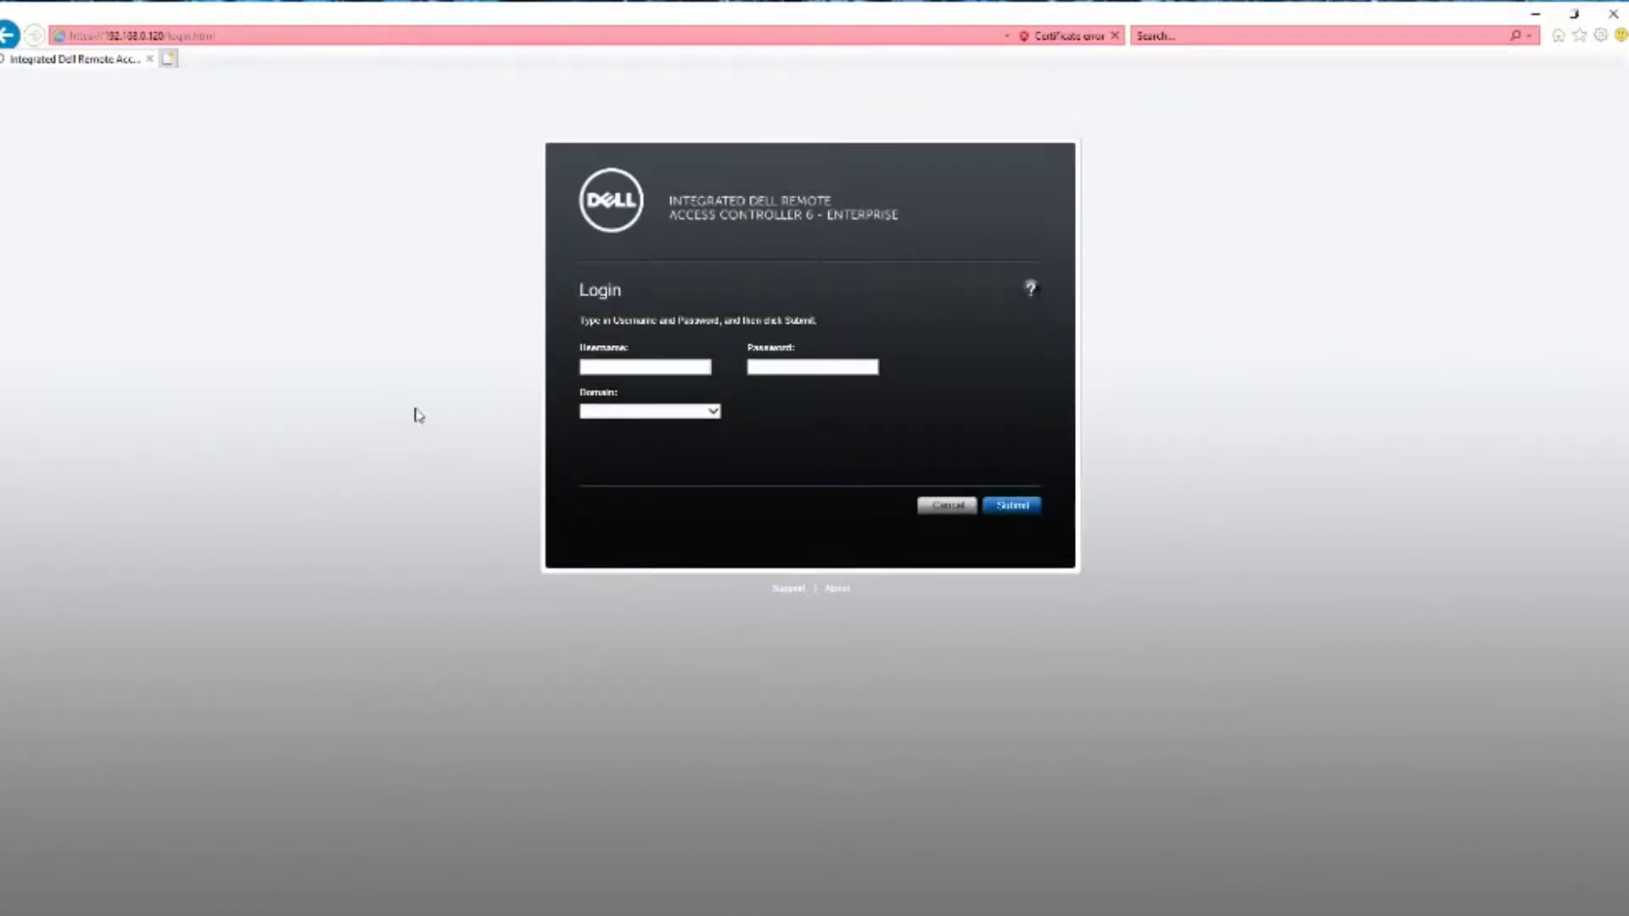
# Log in to iDRAC6 with the administrator user name and password.
pyautogui.click(607, 365)
pyautogui.write('root')
pyautogui.press('Tab')
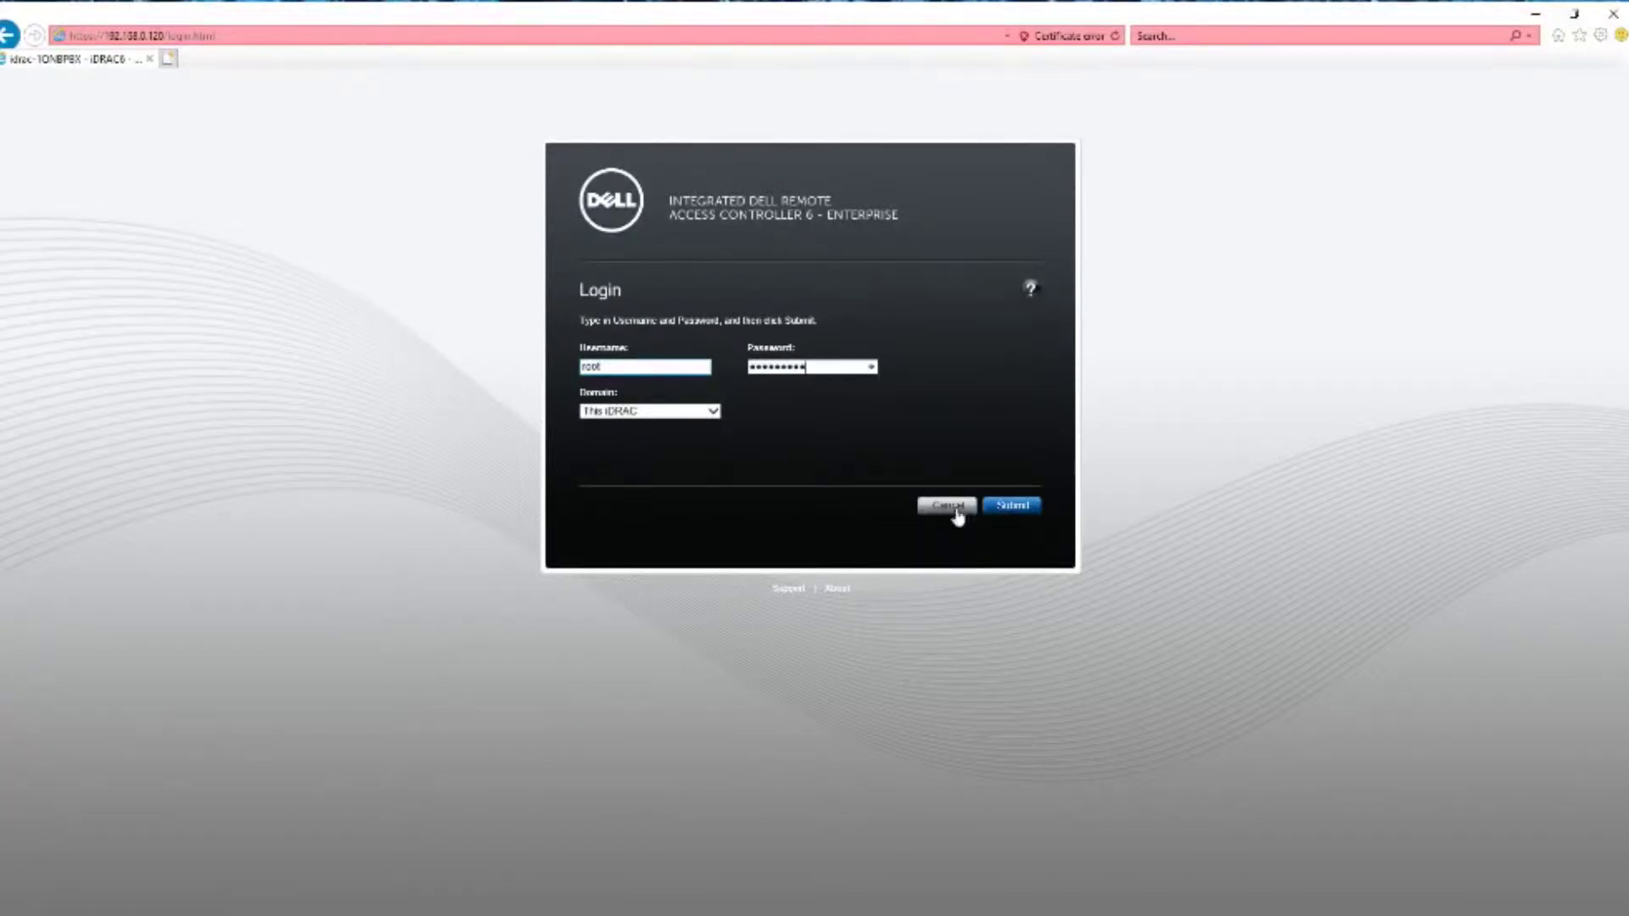
pyautogui.click(994, 507)
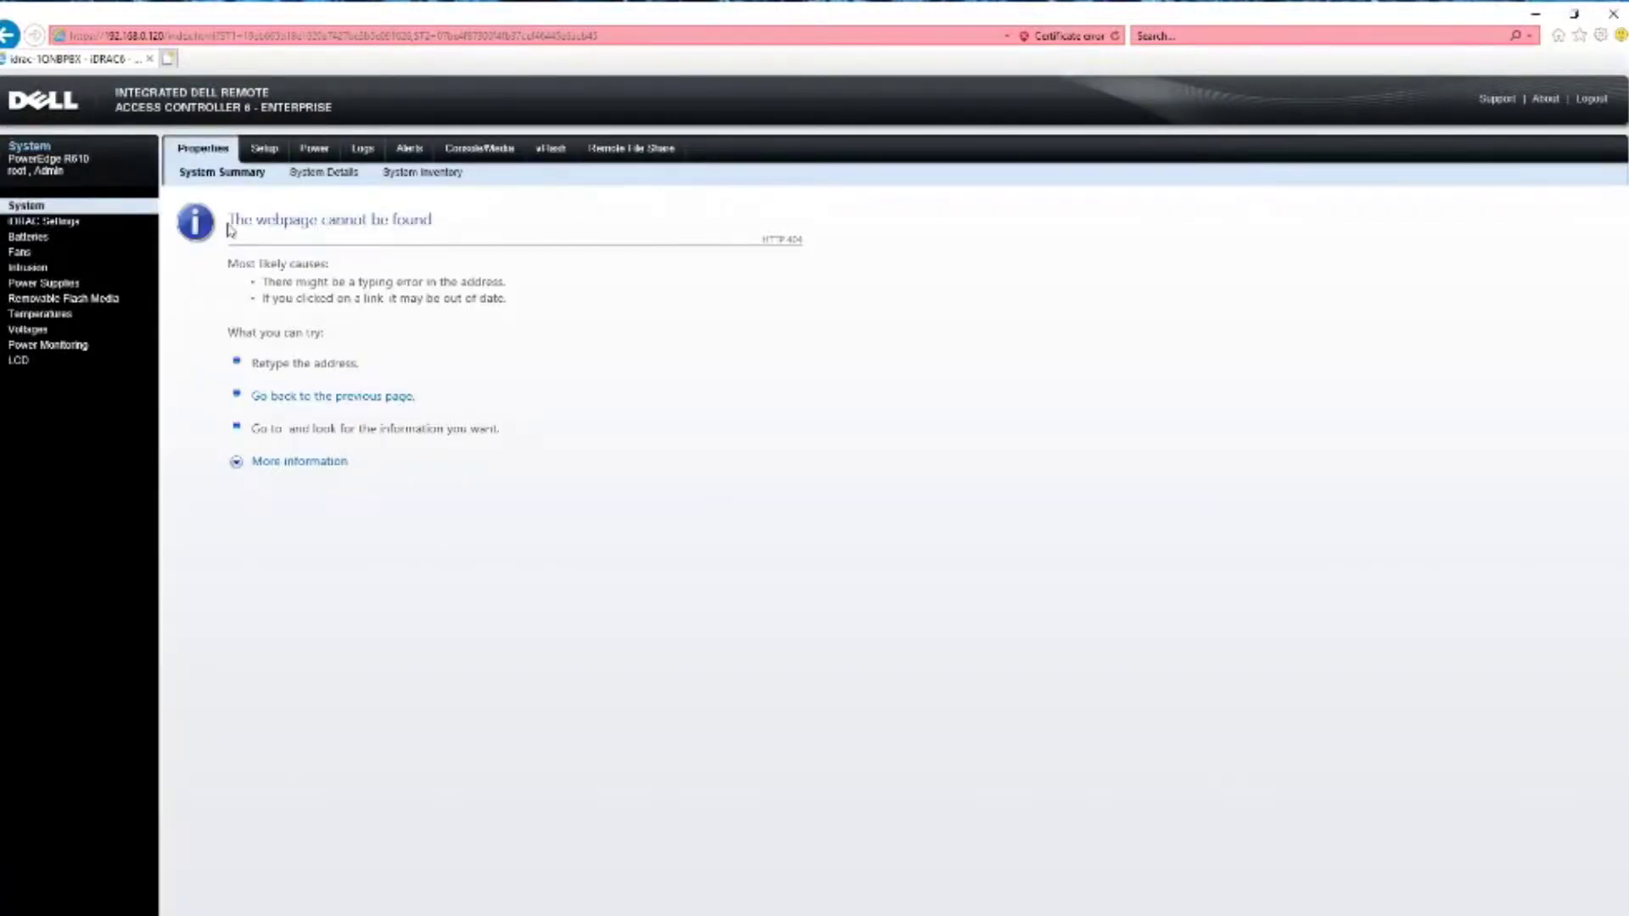
# Try the System Details, Setup and Power pages, each returning 'webpage cannot be found'.
pyautogui.click(316, 176)
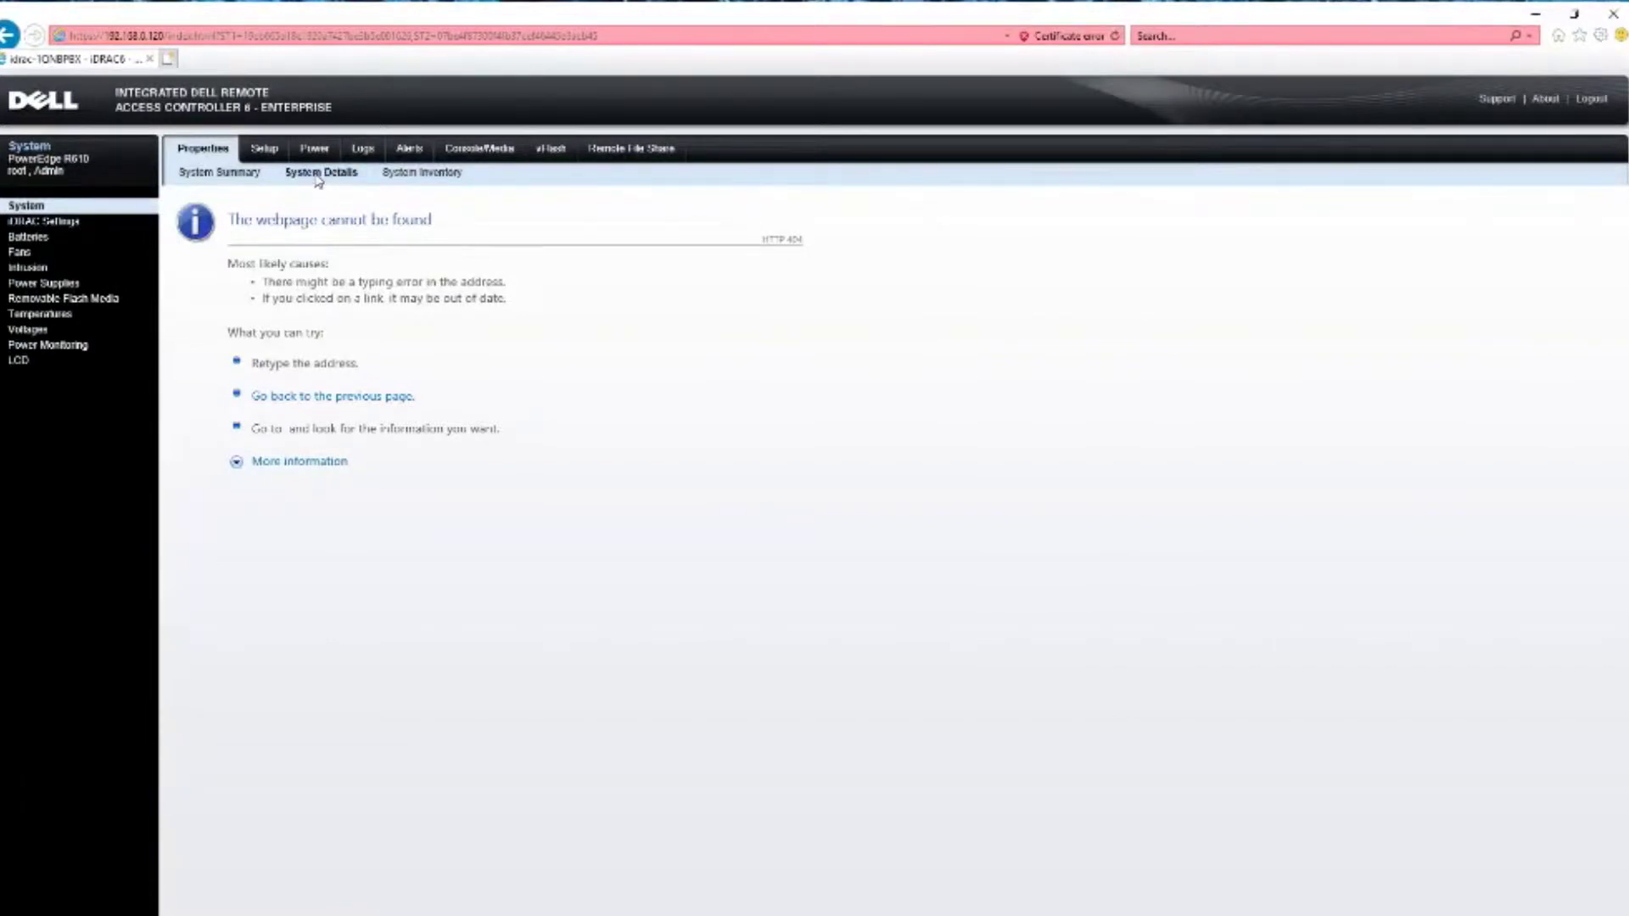
pyautogui.click(273, 152)
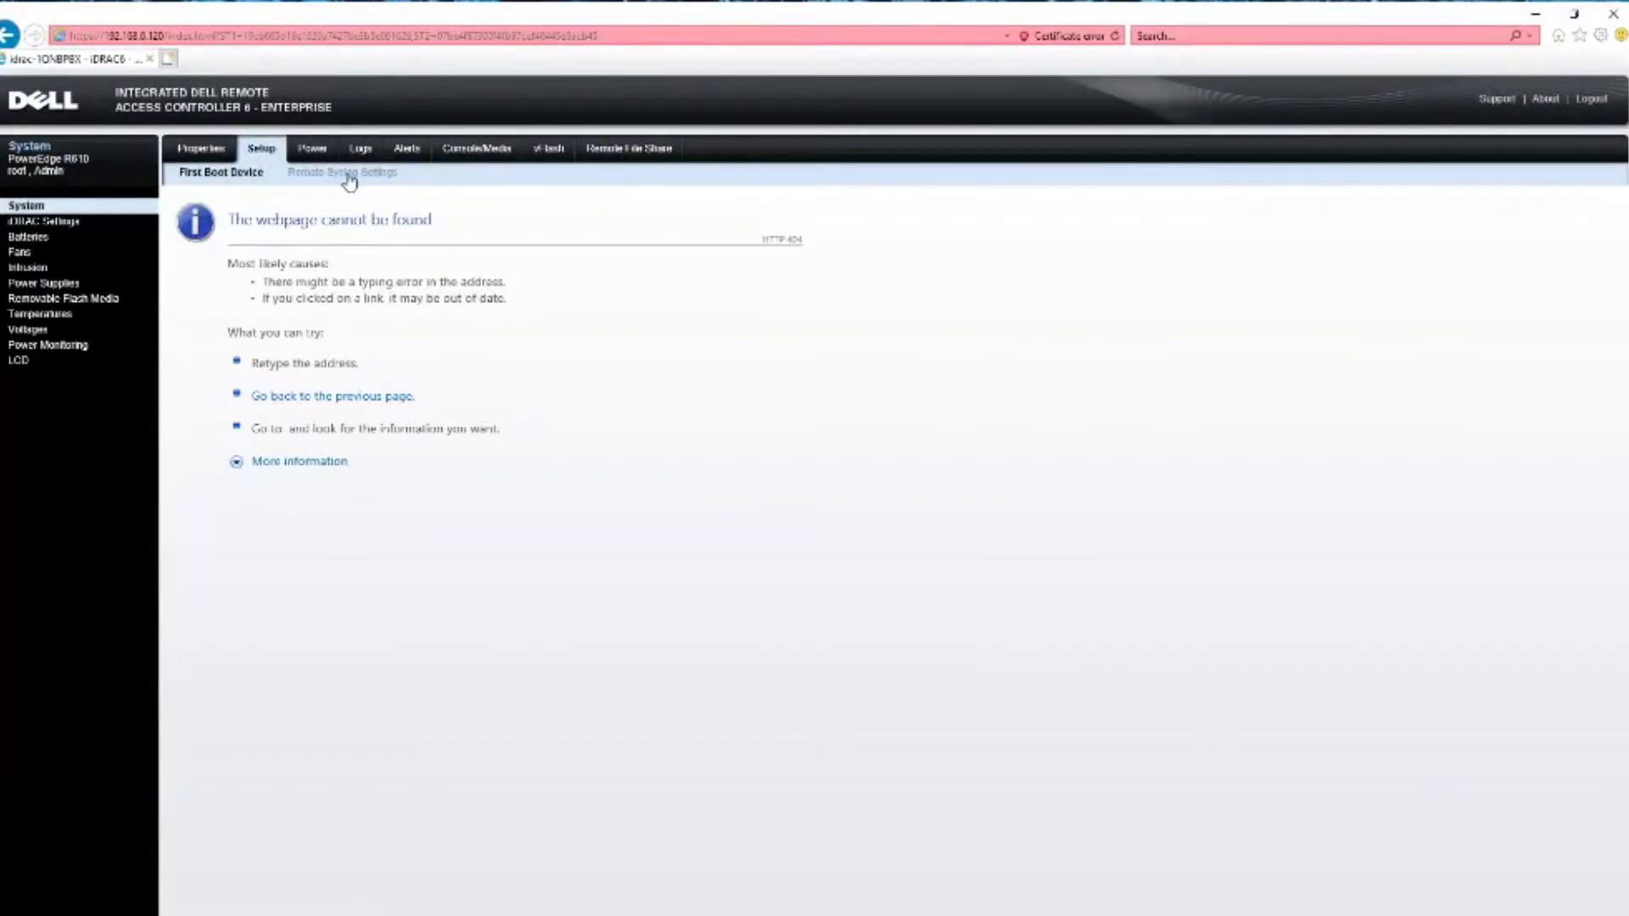
pyautogui.click(310, 151)
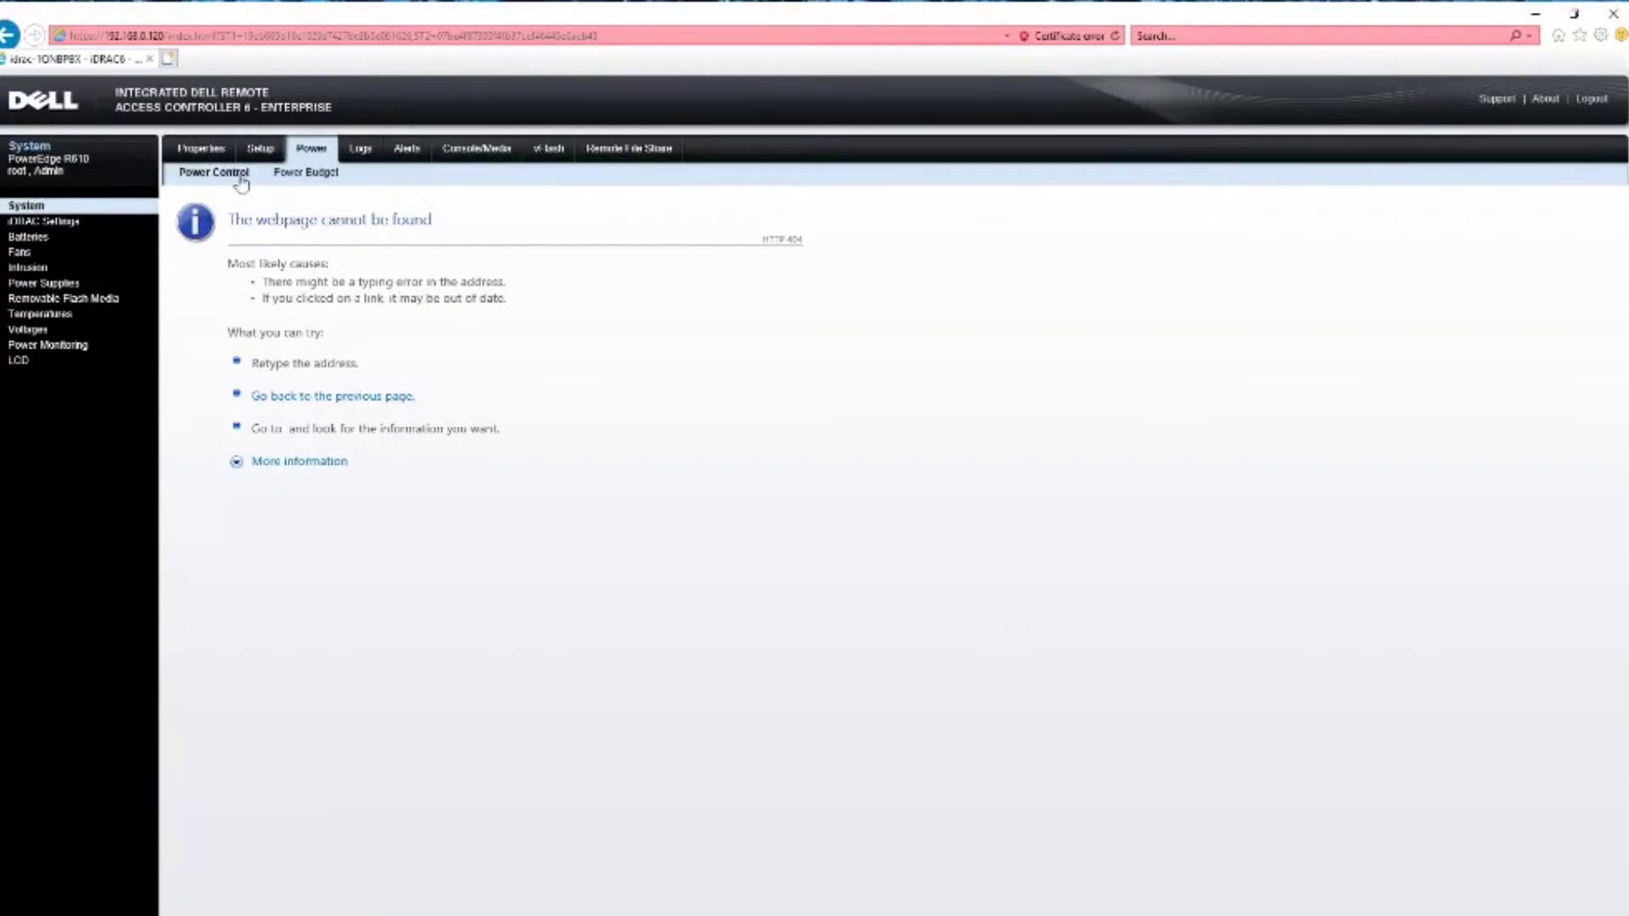
# Open iDRAC Settings, Batteries and Fans from the left tree, still getting errors.
pyautogui.click(71, 224)
pyautogui.click(30, 239)
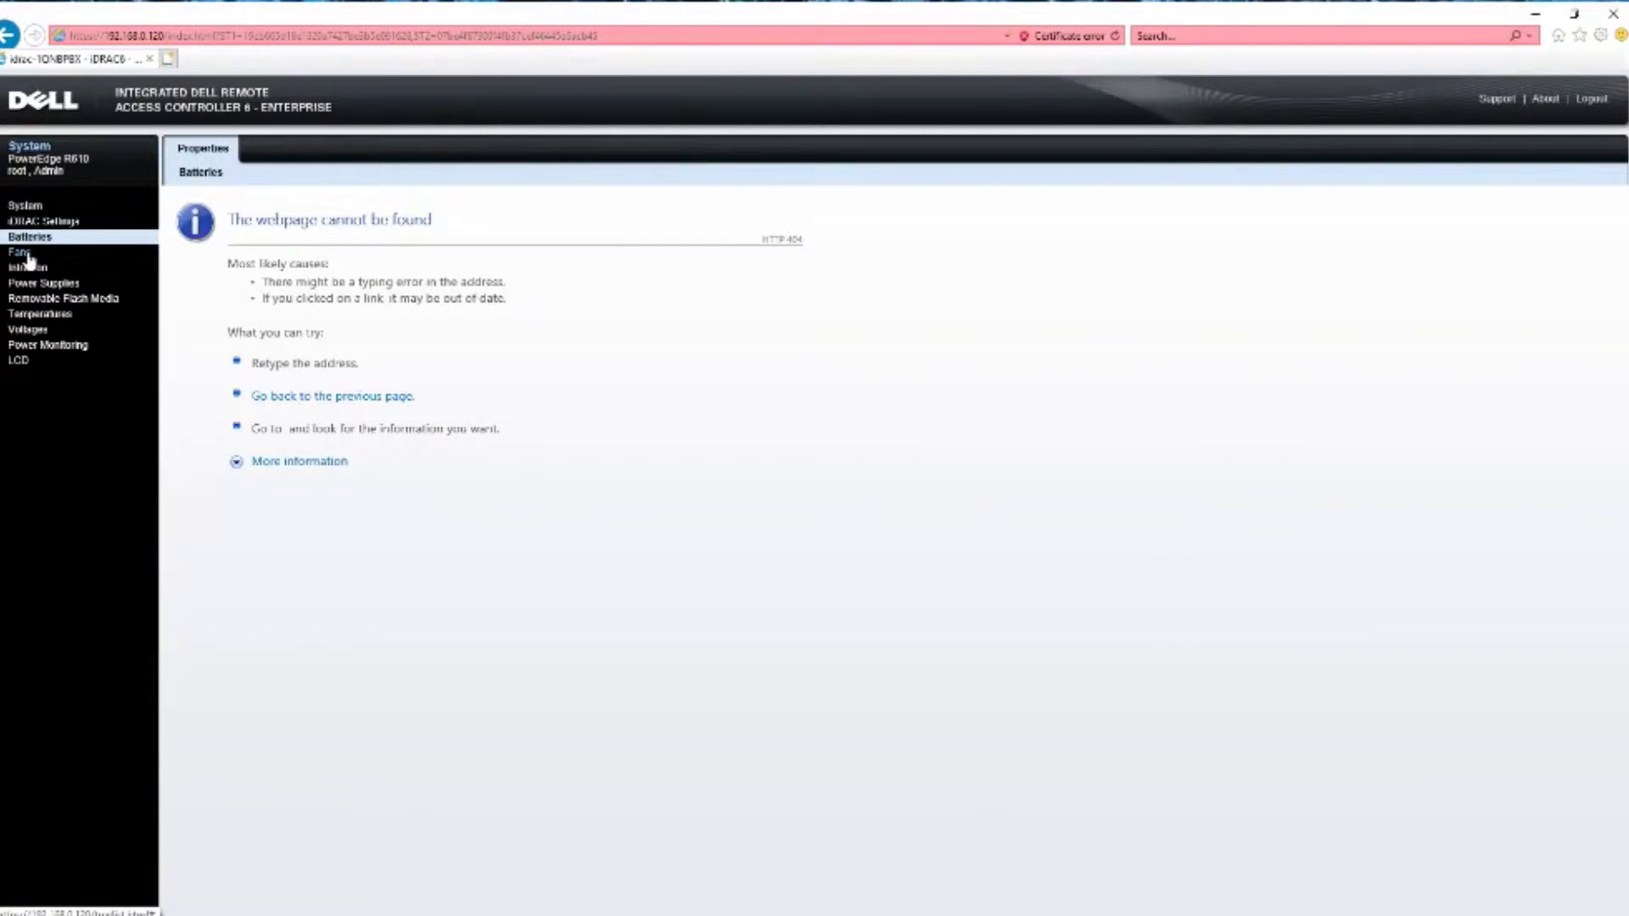
pyautogui.click(26, 253)
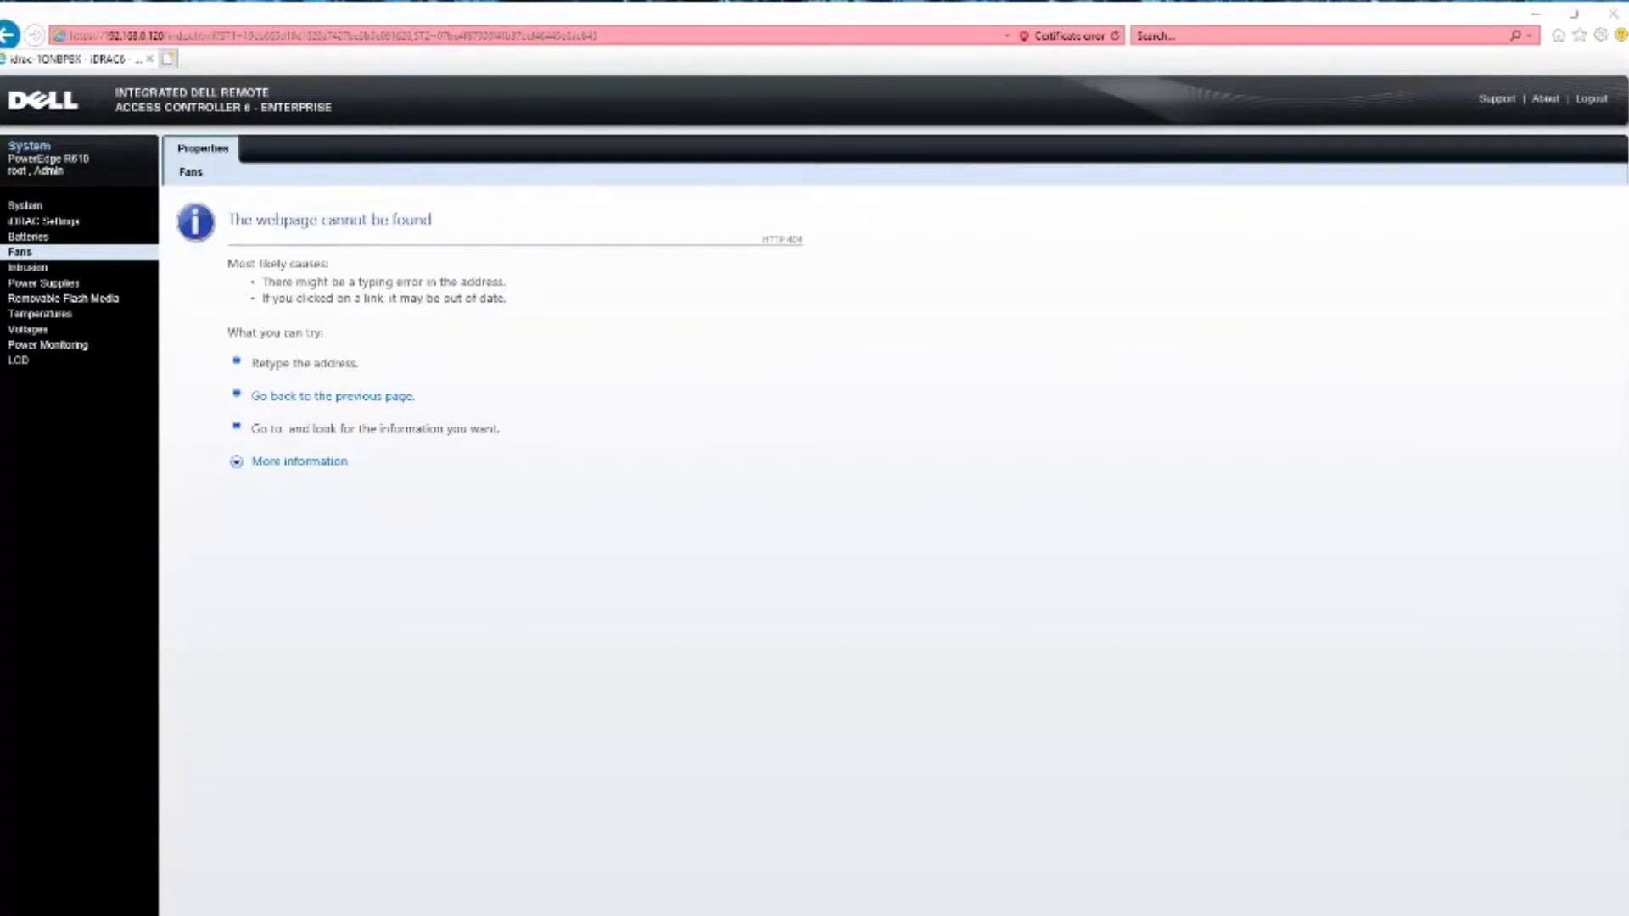
pyautogui.click(1600, 36)
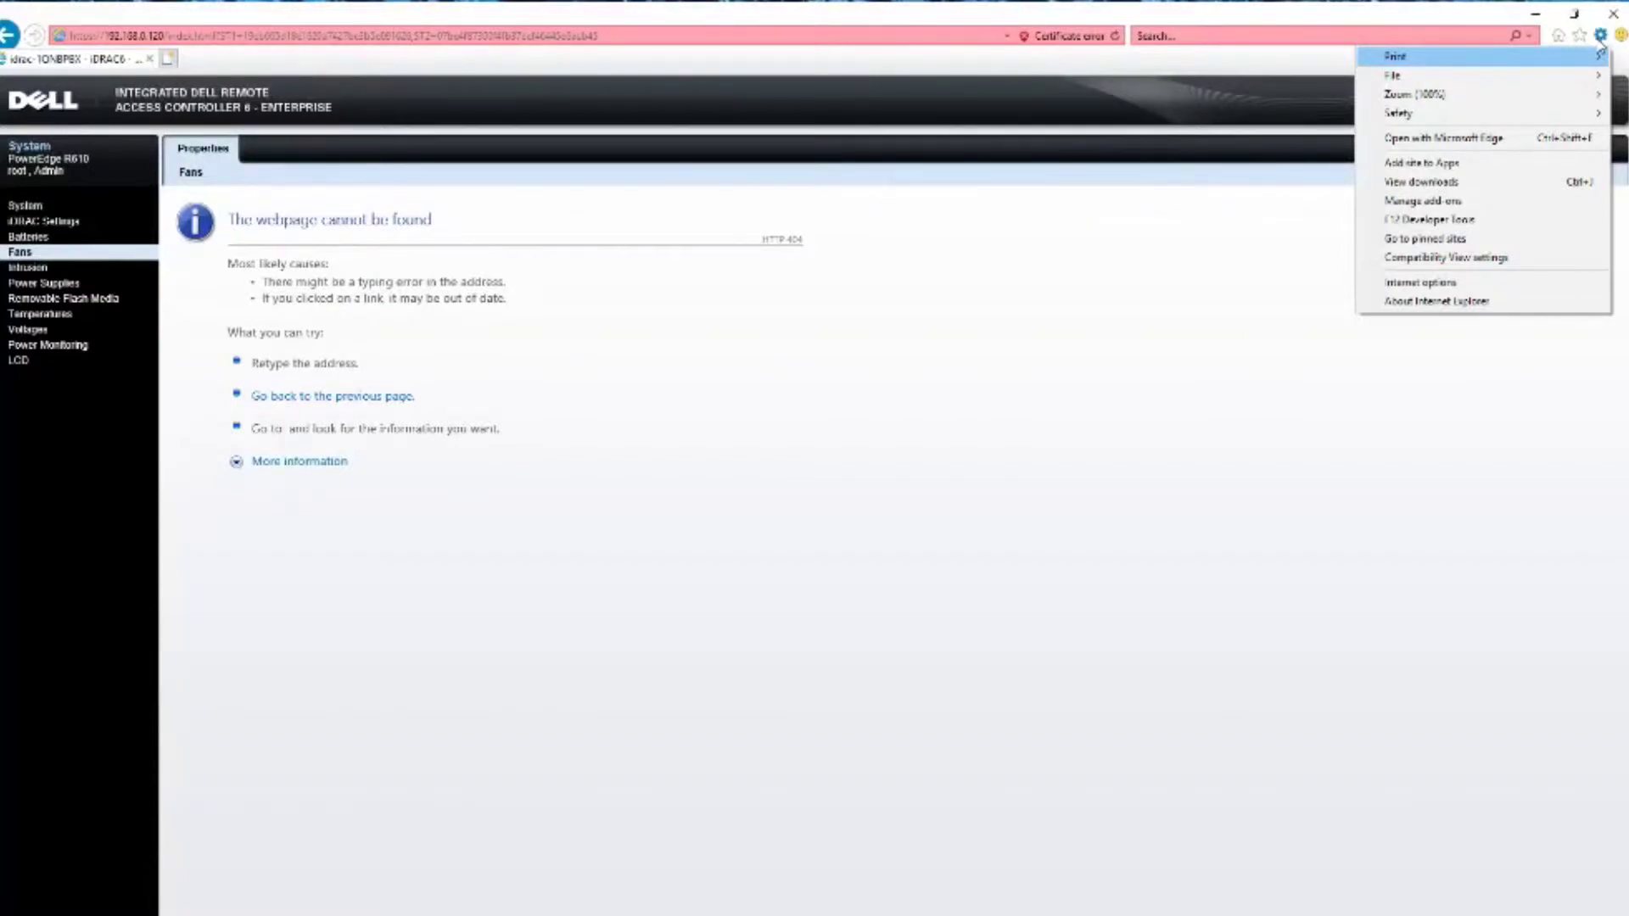
# Add 192.168.0.120 to Internet Explorer's Compatibility View list and close the settings.
pyautogui.click(1507, 268)
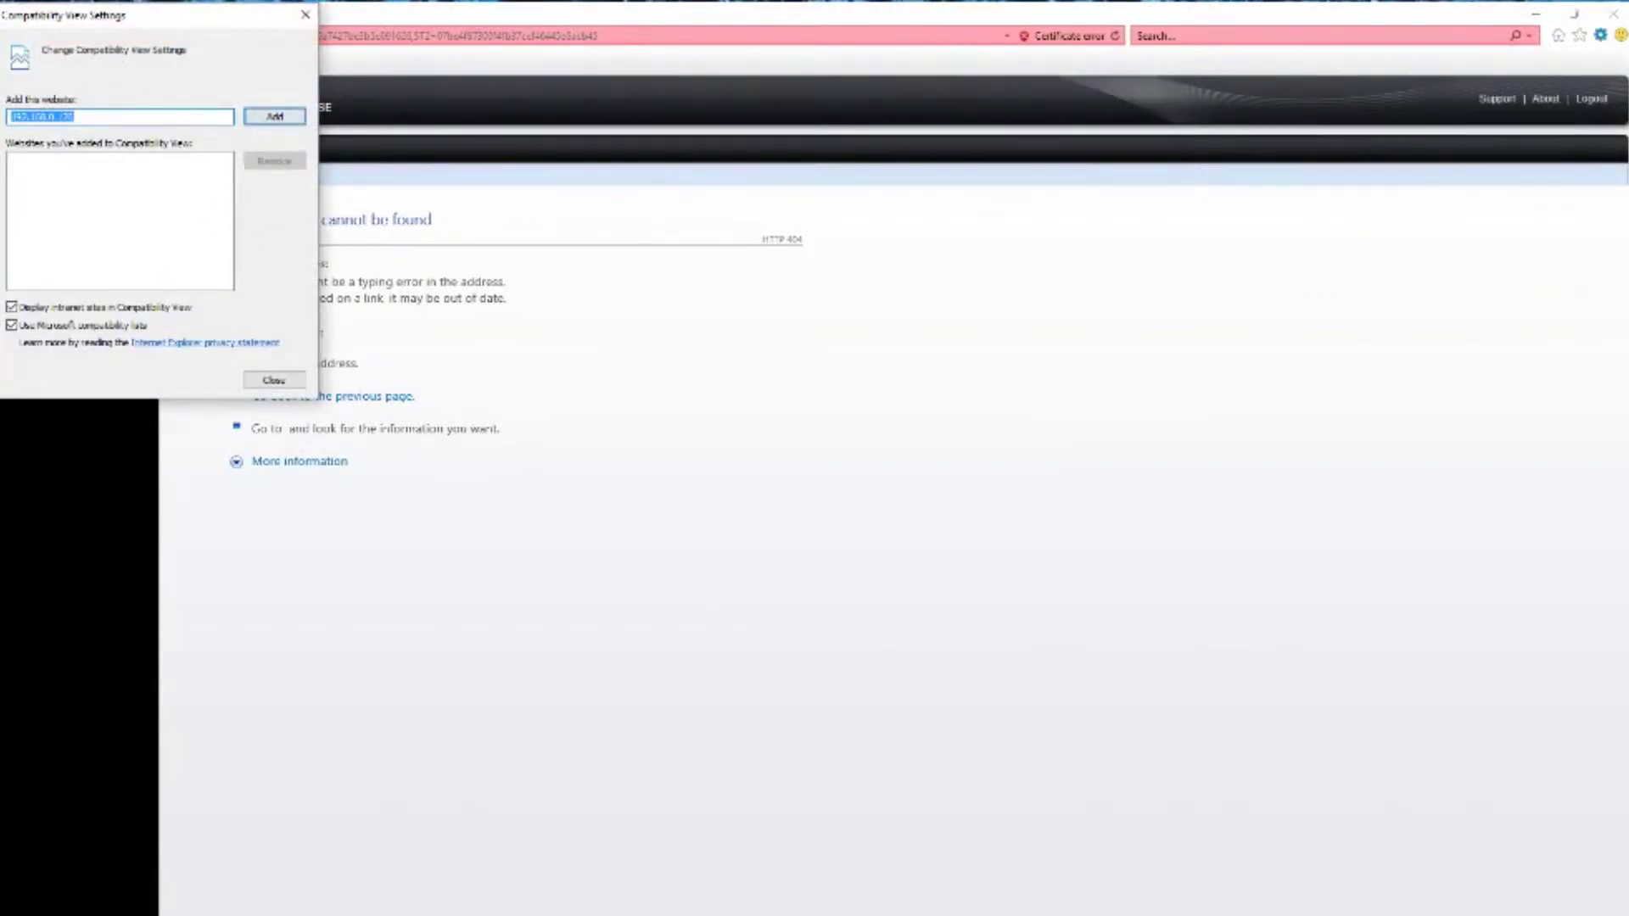
pyautogui.click(275, 118)
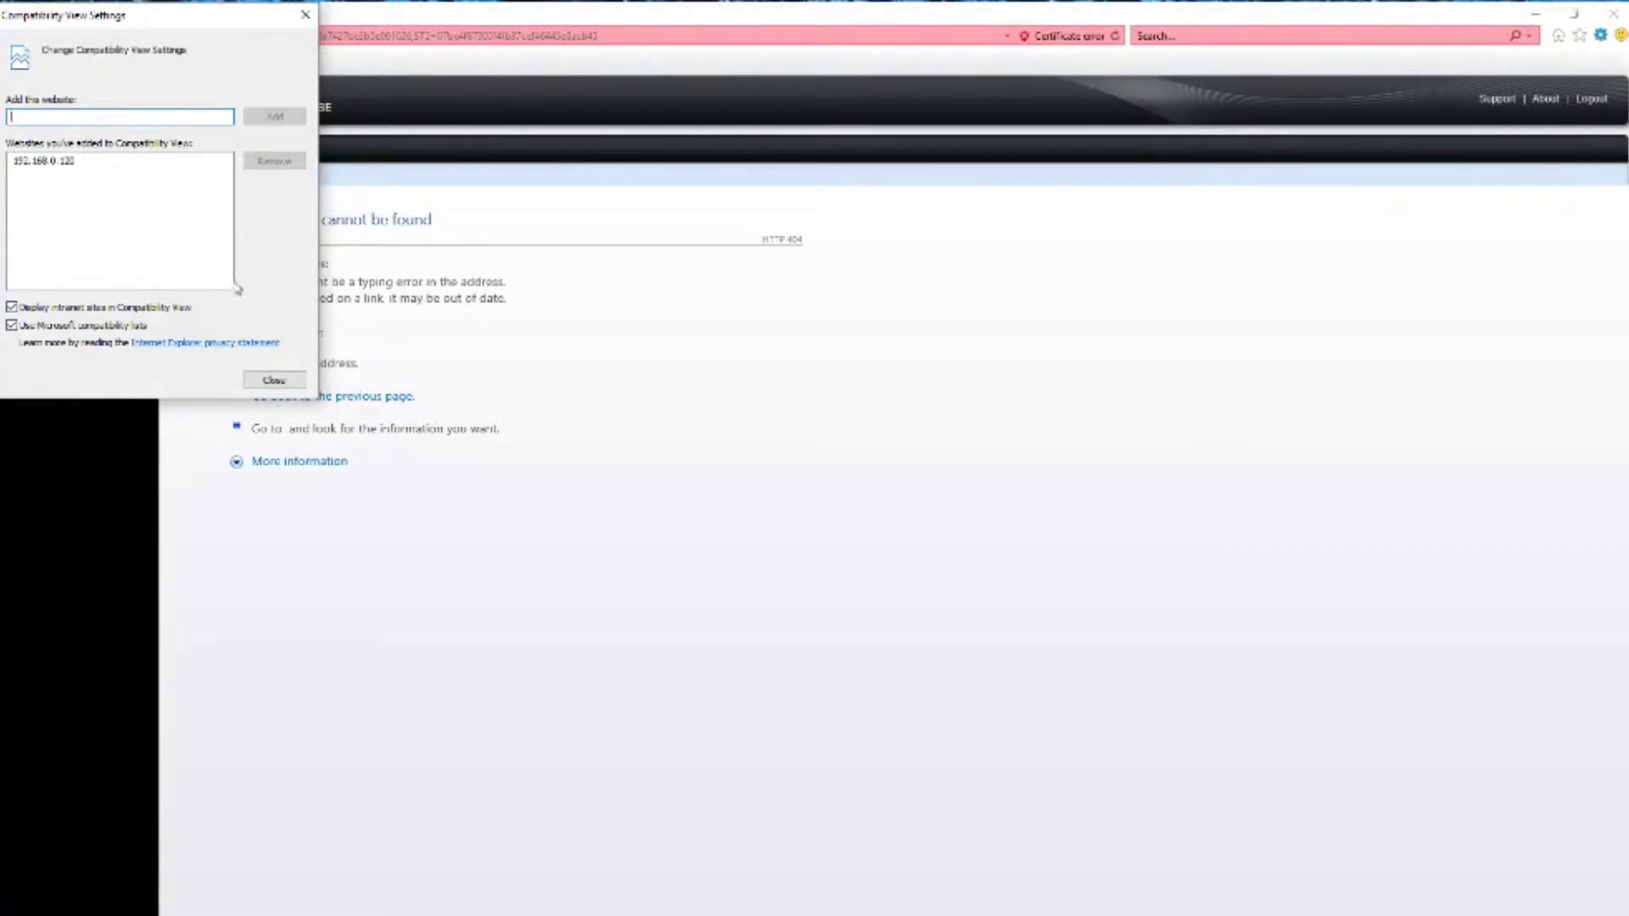
pyautogui.click(273, 379)
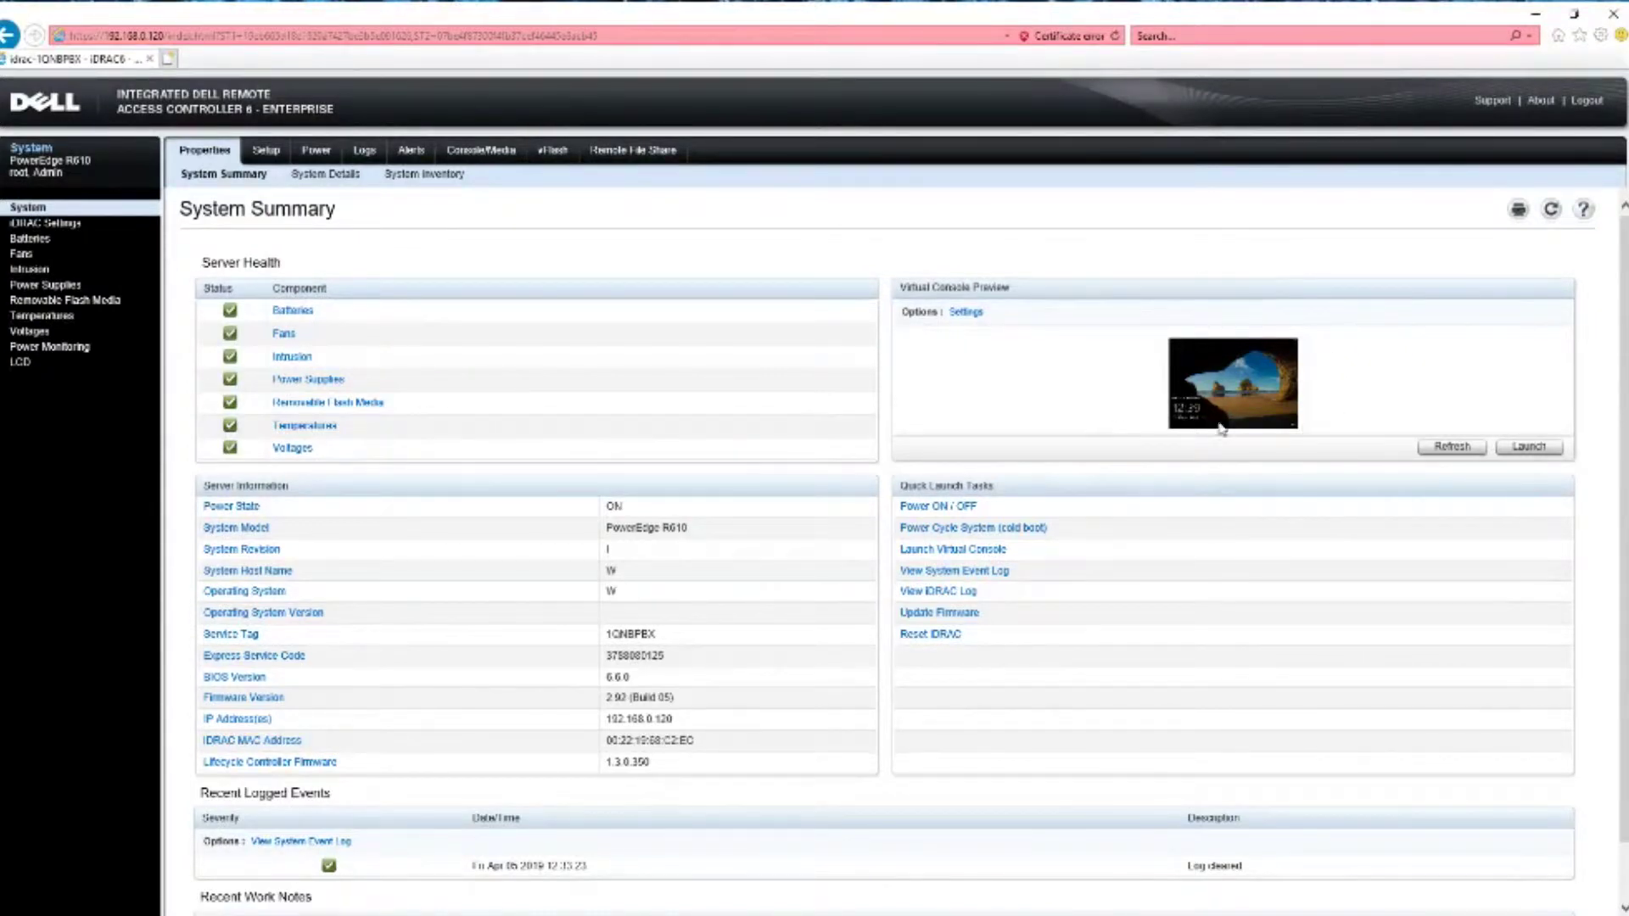
# Launch the virtual console from the System Summary's Virtual Console Preview.
pyautogui.click(1529, 448)
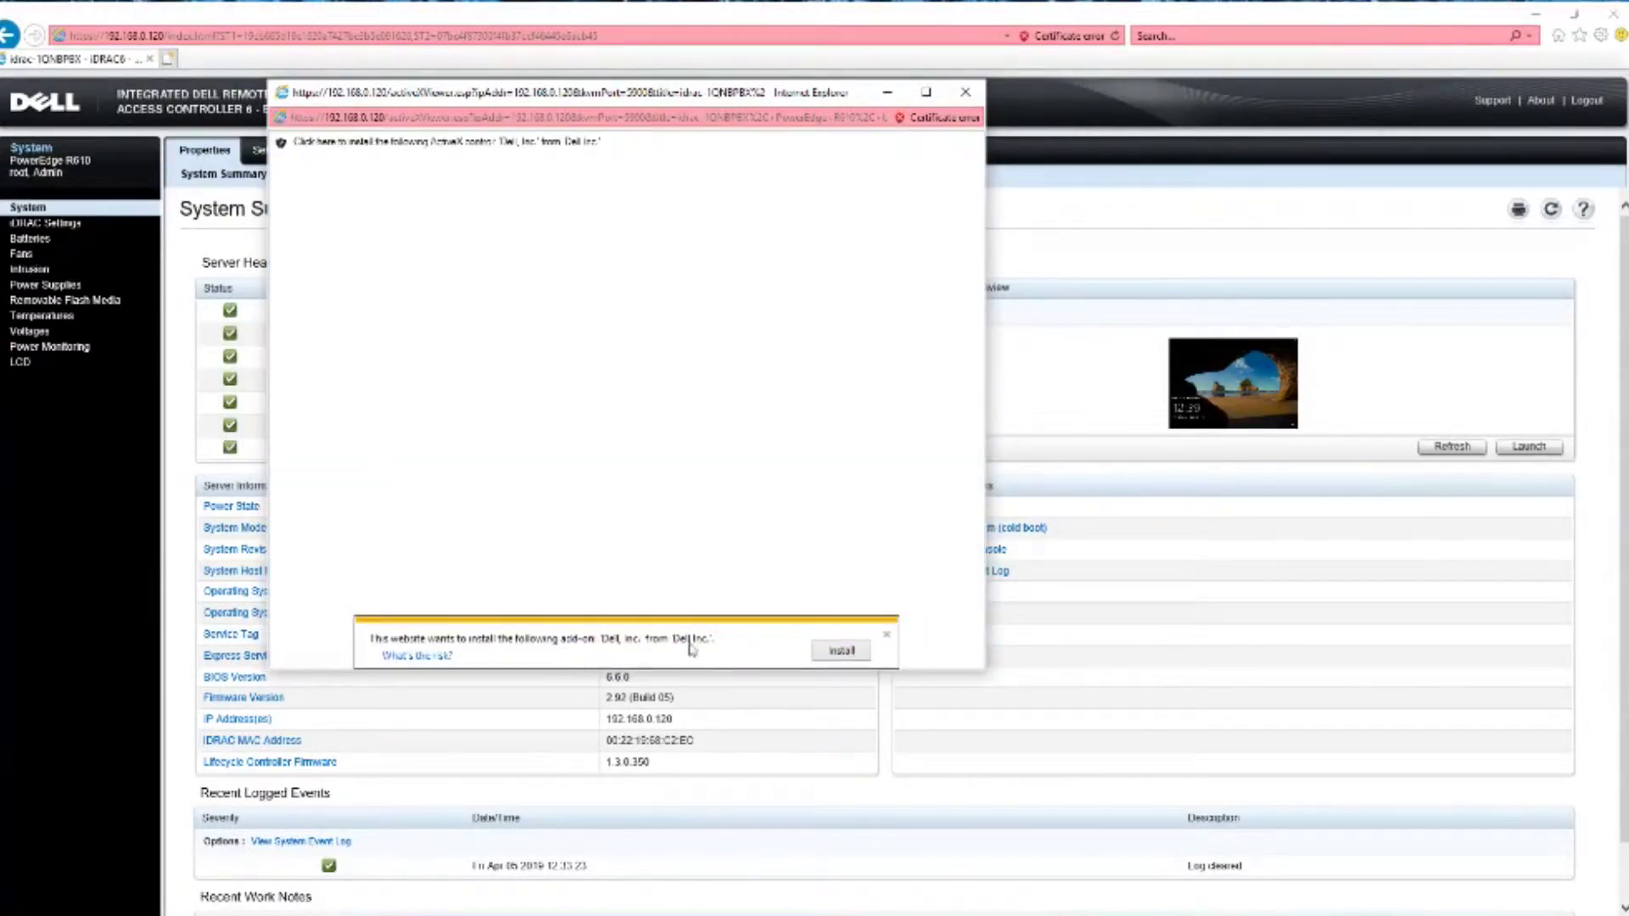
# Install the Dell Inc. add-on, dismiss the Connection failed message, and close the console window.
pyautogui.click(853, 654)
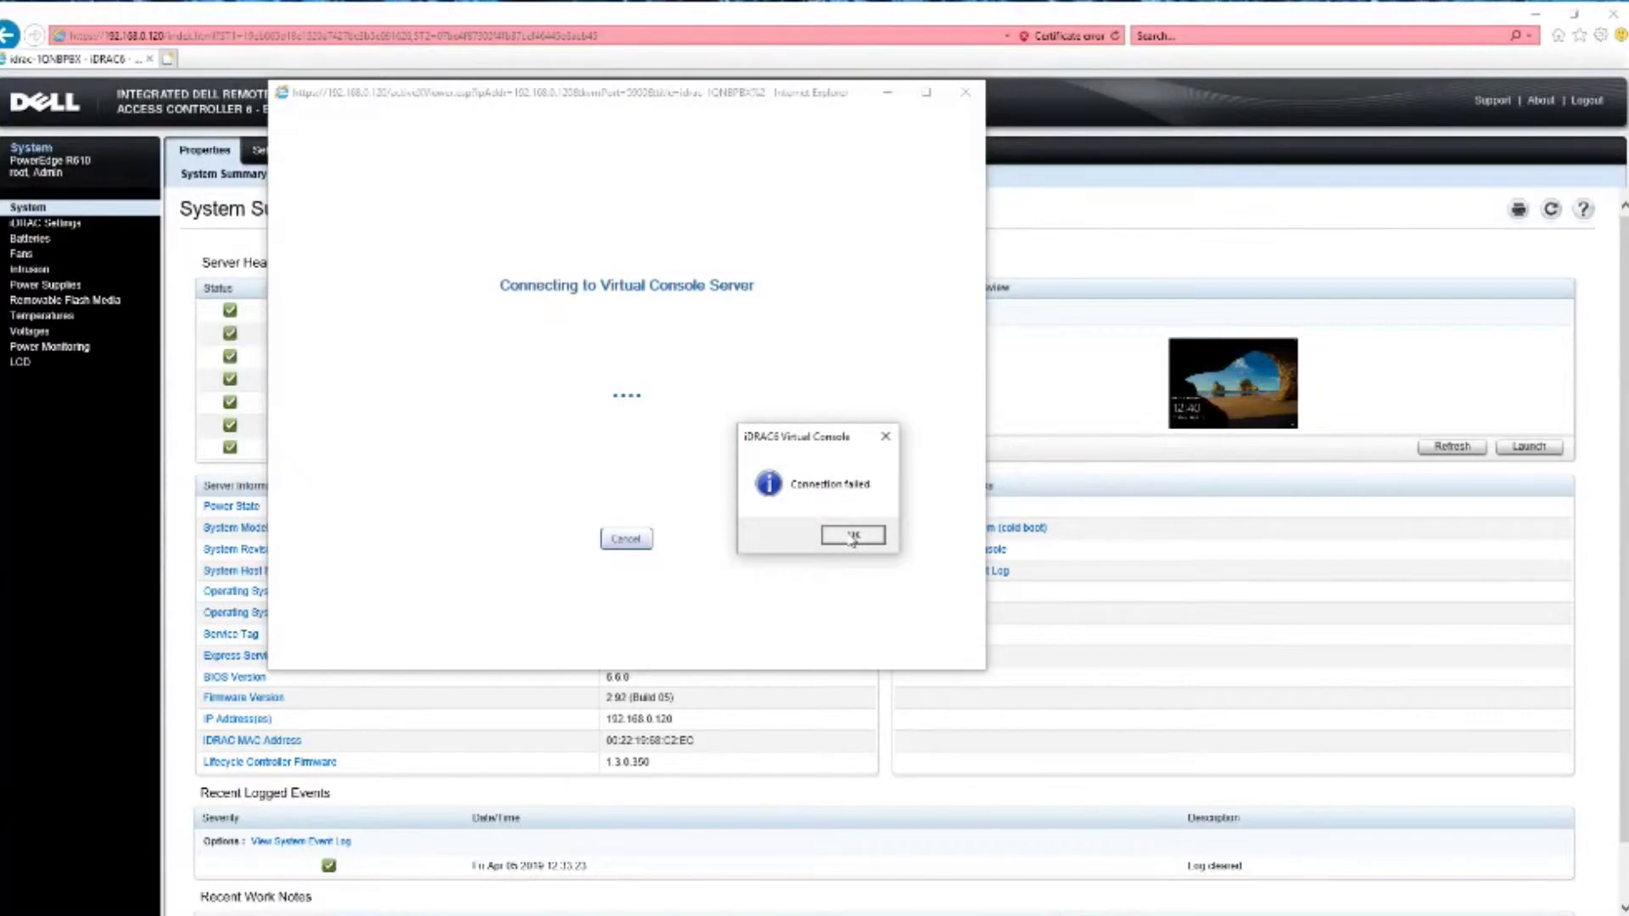
pyautogui.click(854, 535)
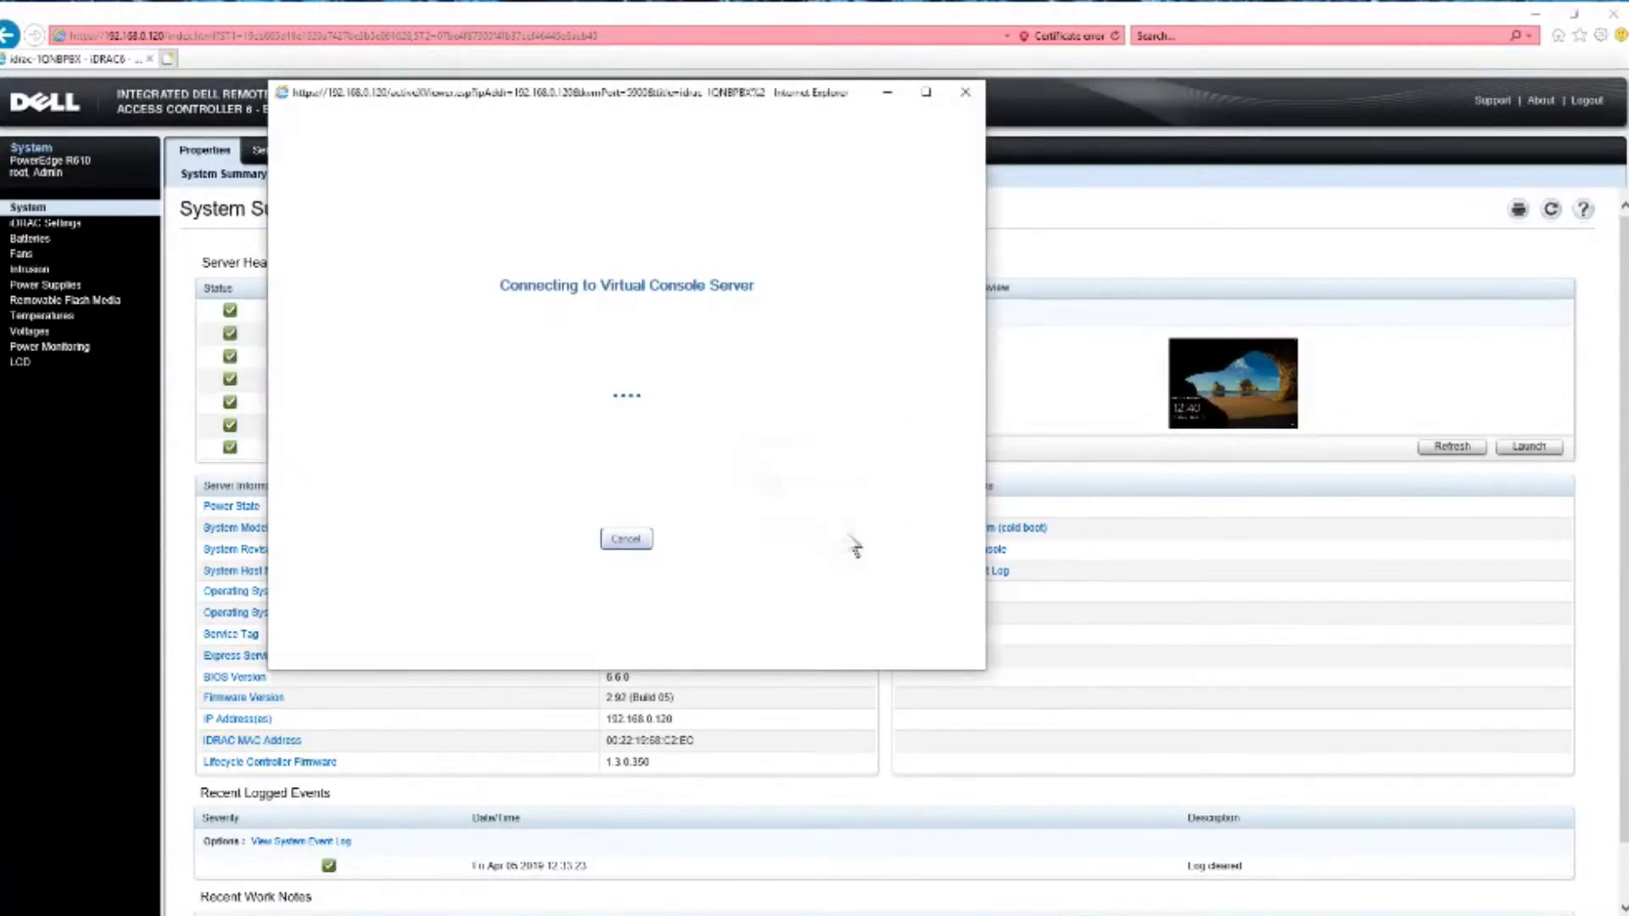
pyautogui.click(964, 91)
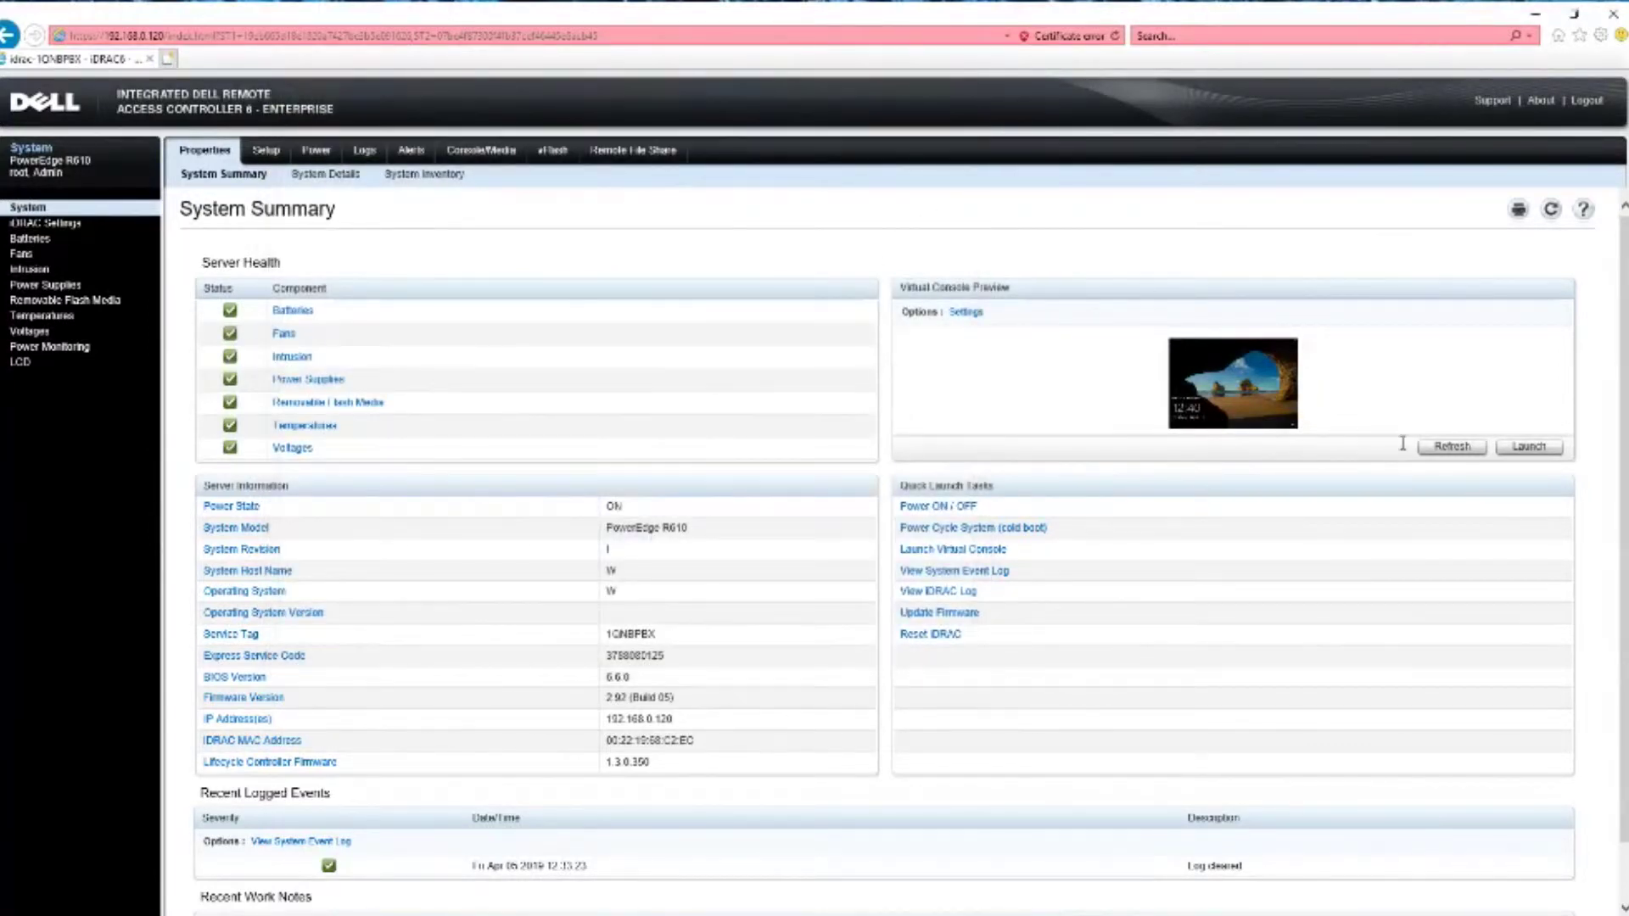
# Relaunch the virtual console and enlarge its viewer showing the Windows lock screen.
pyautogui.click(1528, 447)
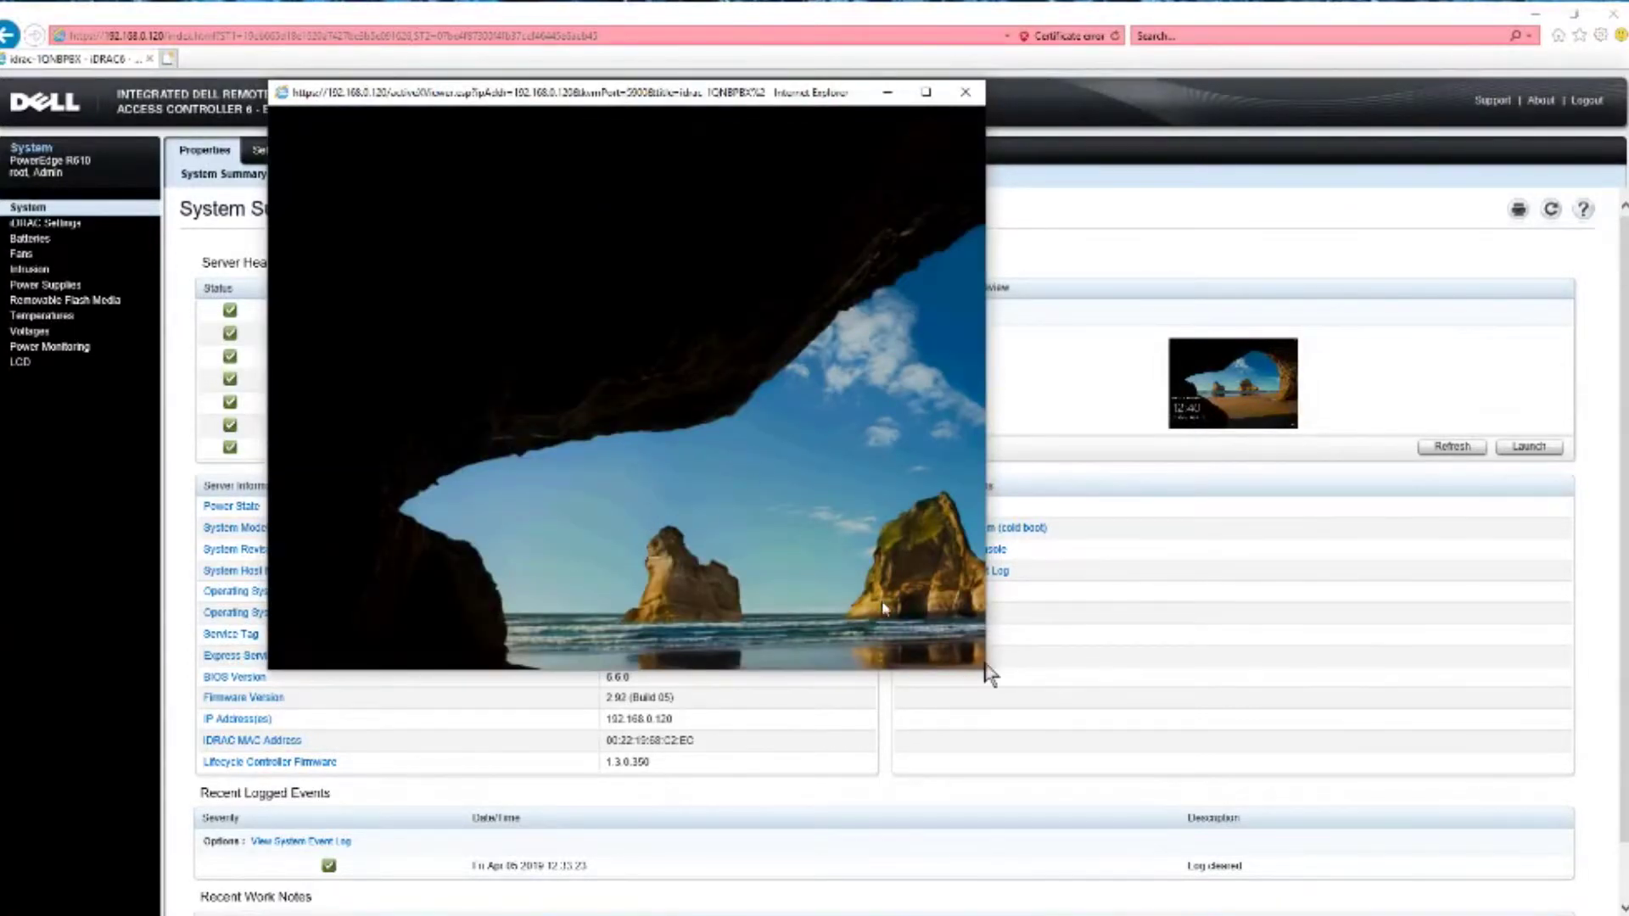
pyautogui.moveTo(989, 675); pyautogui.dragTo(1564, 878)
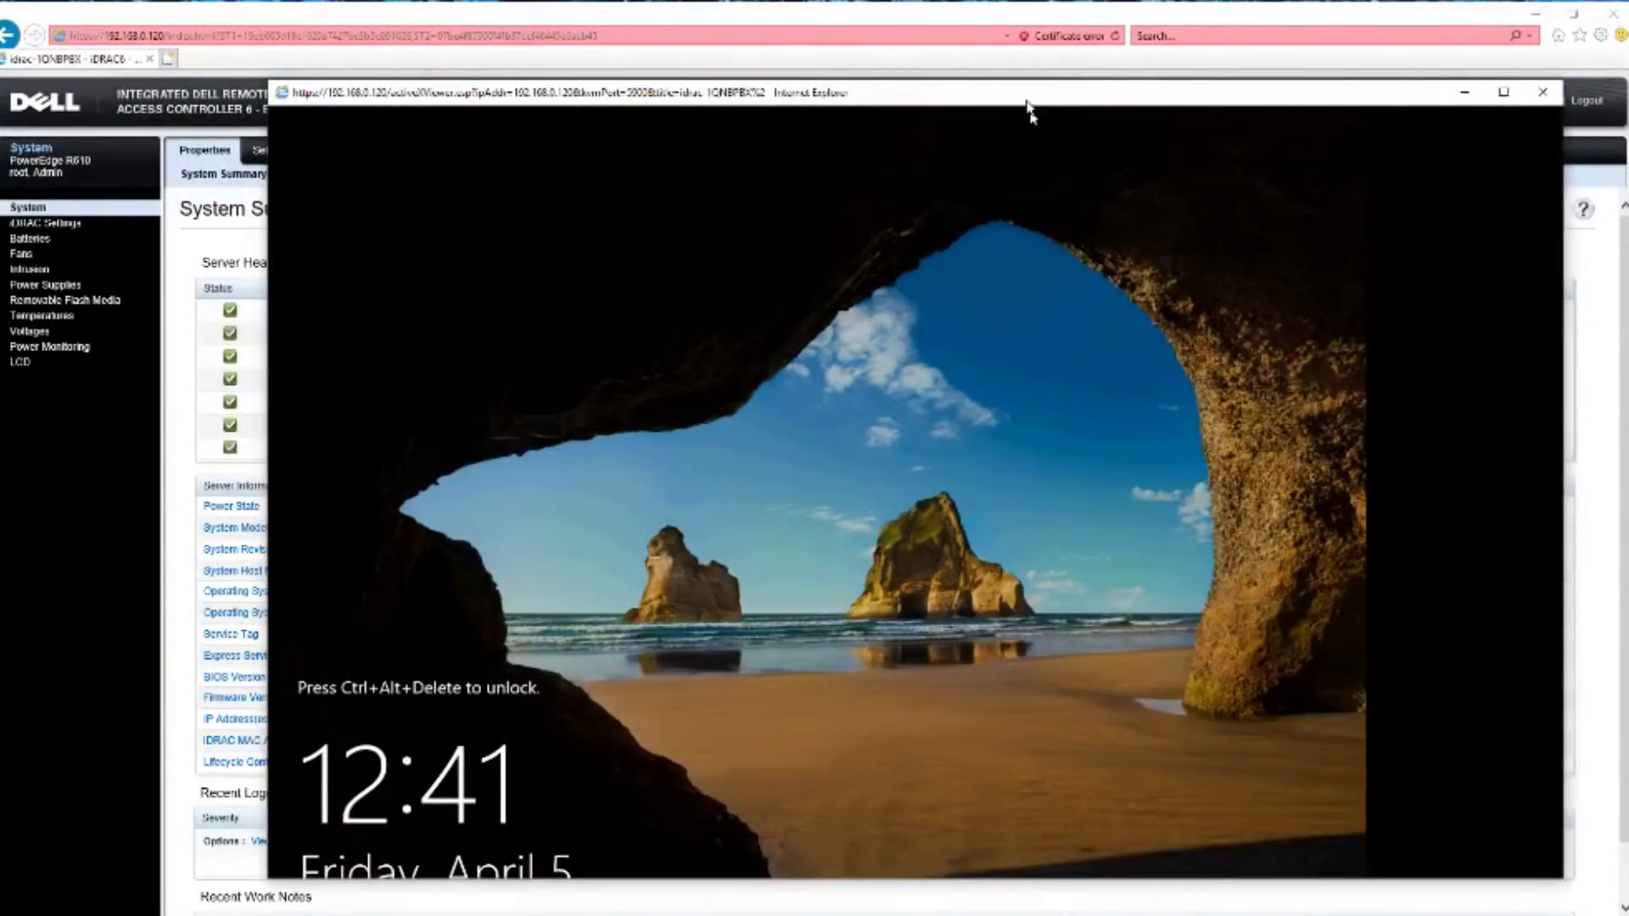
# Move the console viewer to the top-left, enlarge it, then narrow it to reveal the iDRAC page.
pyautogui.moveTo(1028, 102); pyautogui.dragTo(762, 32)
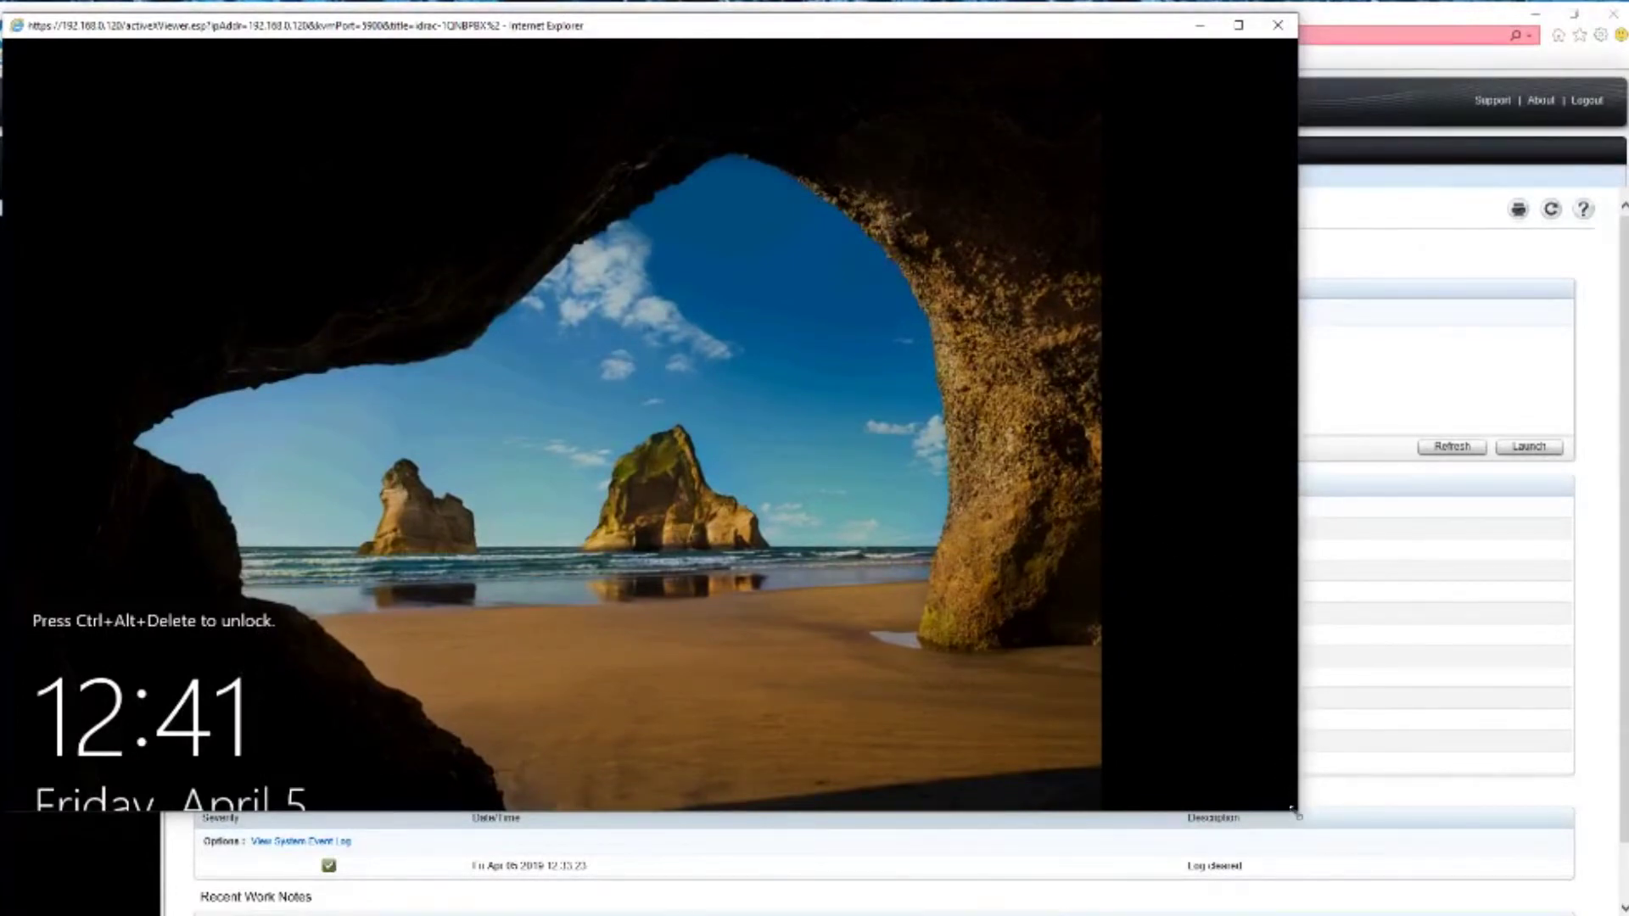
pyautogui.moveTo(1304, 814); pyautogui.dragTo(1599, 912)
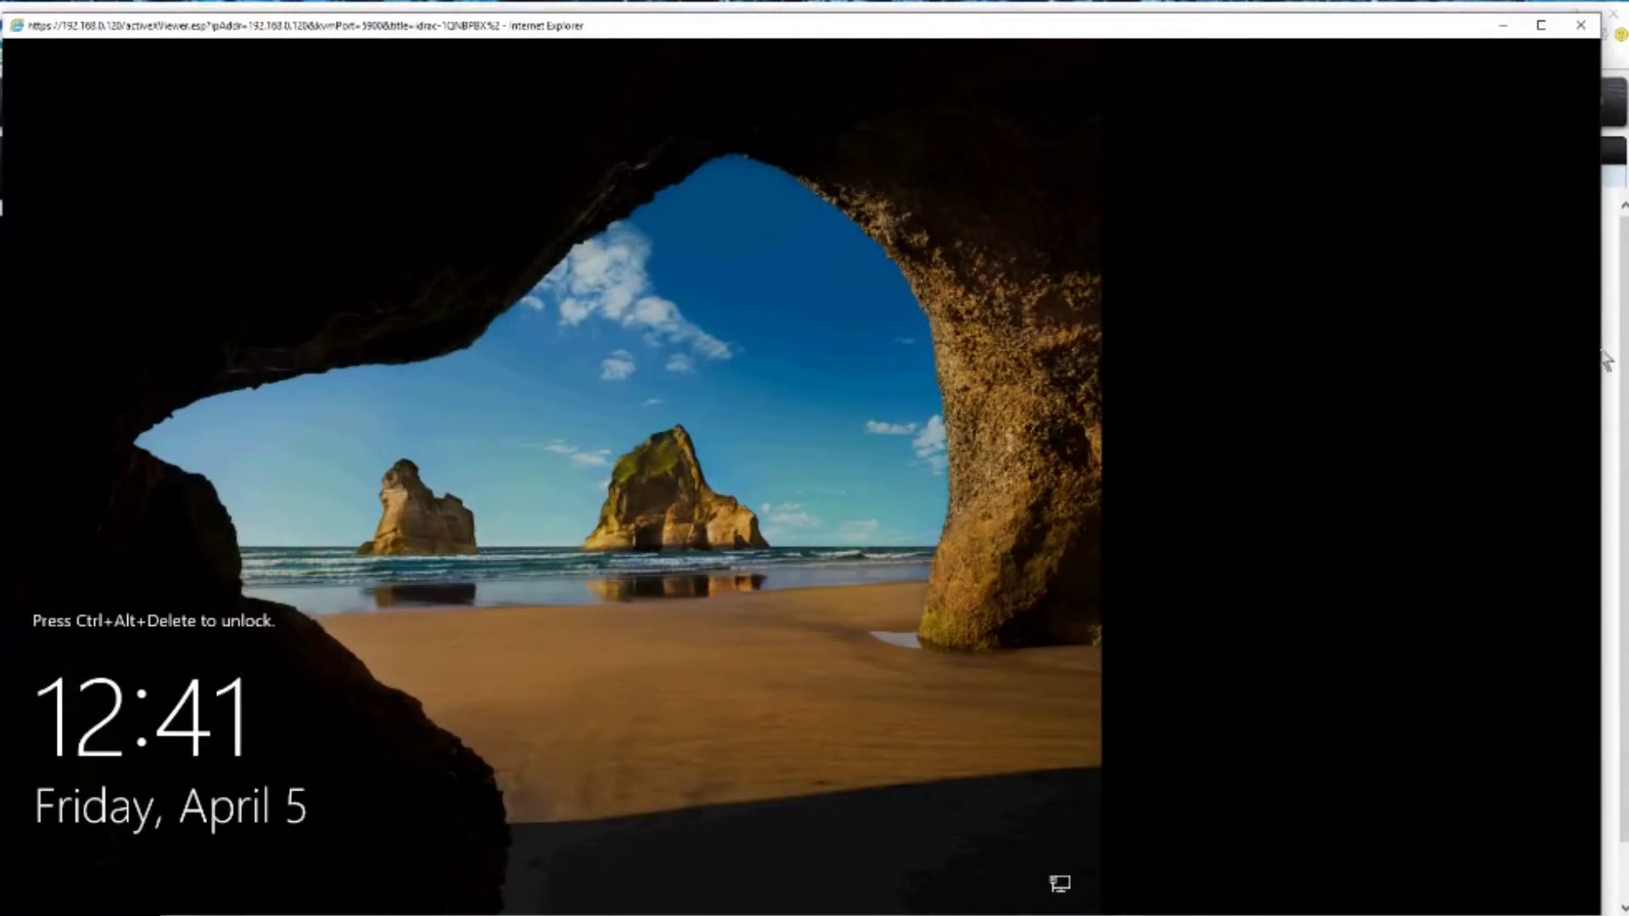
pyautogui.moveTo(1603, 348); pyautogui.dragTo(1108, 346)
# Send Ctrl-Alt-Del from the viewer's Macro menu to bring up the Administrator sign-in screen.
pyautogui.rightClick(592, 31)
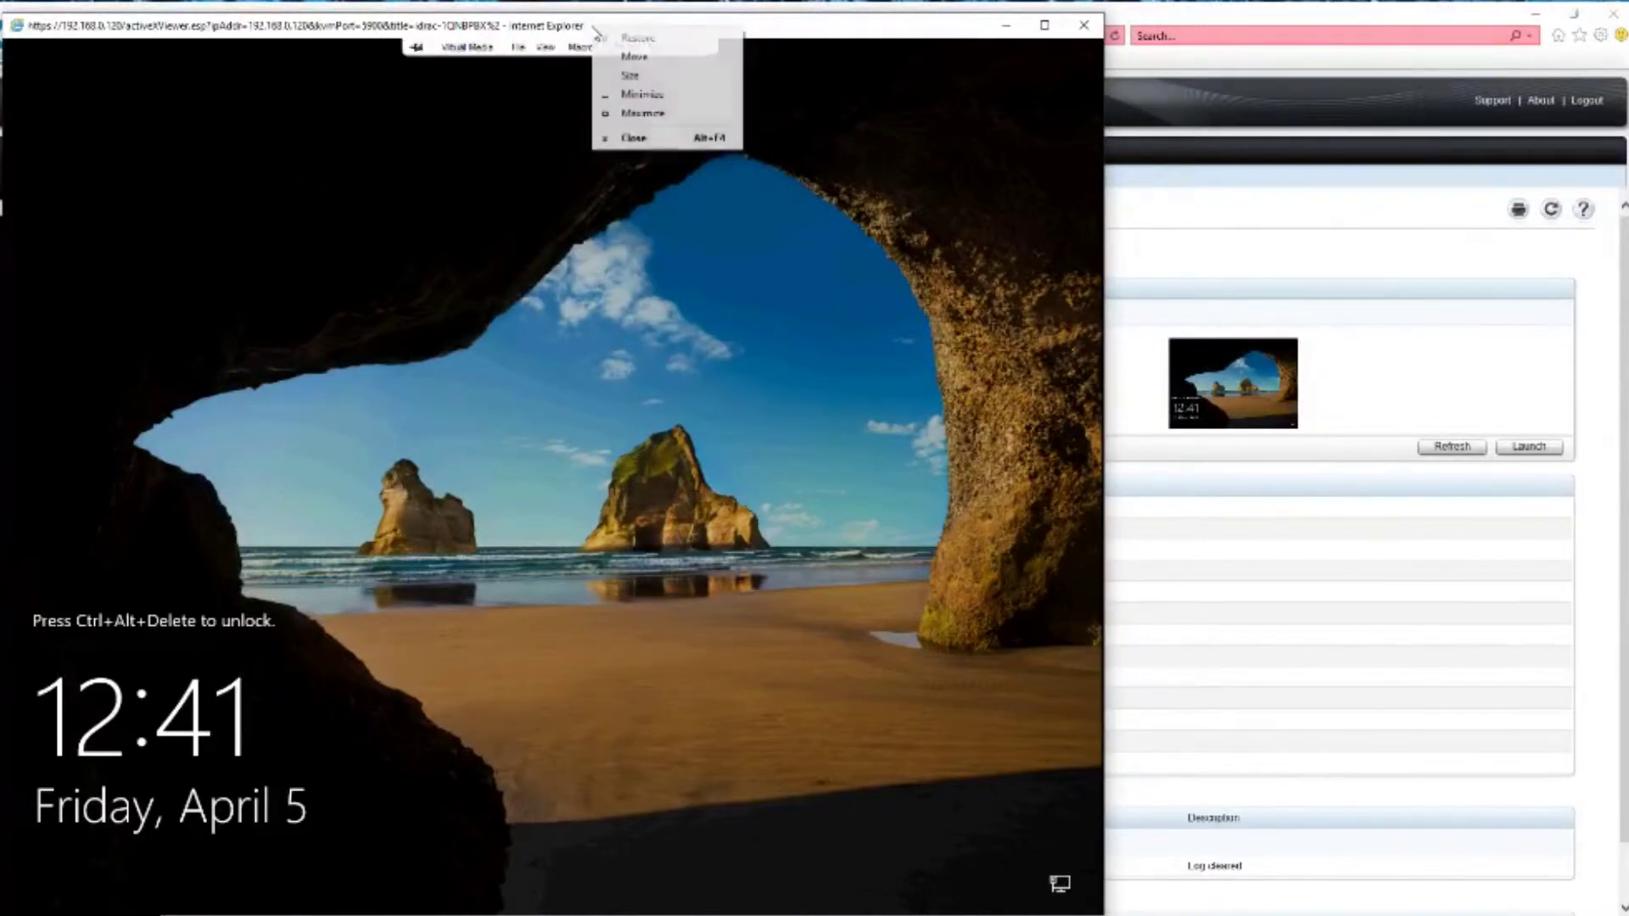
pyautogui.click(537, 39)
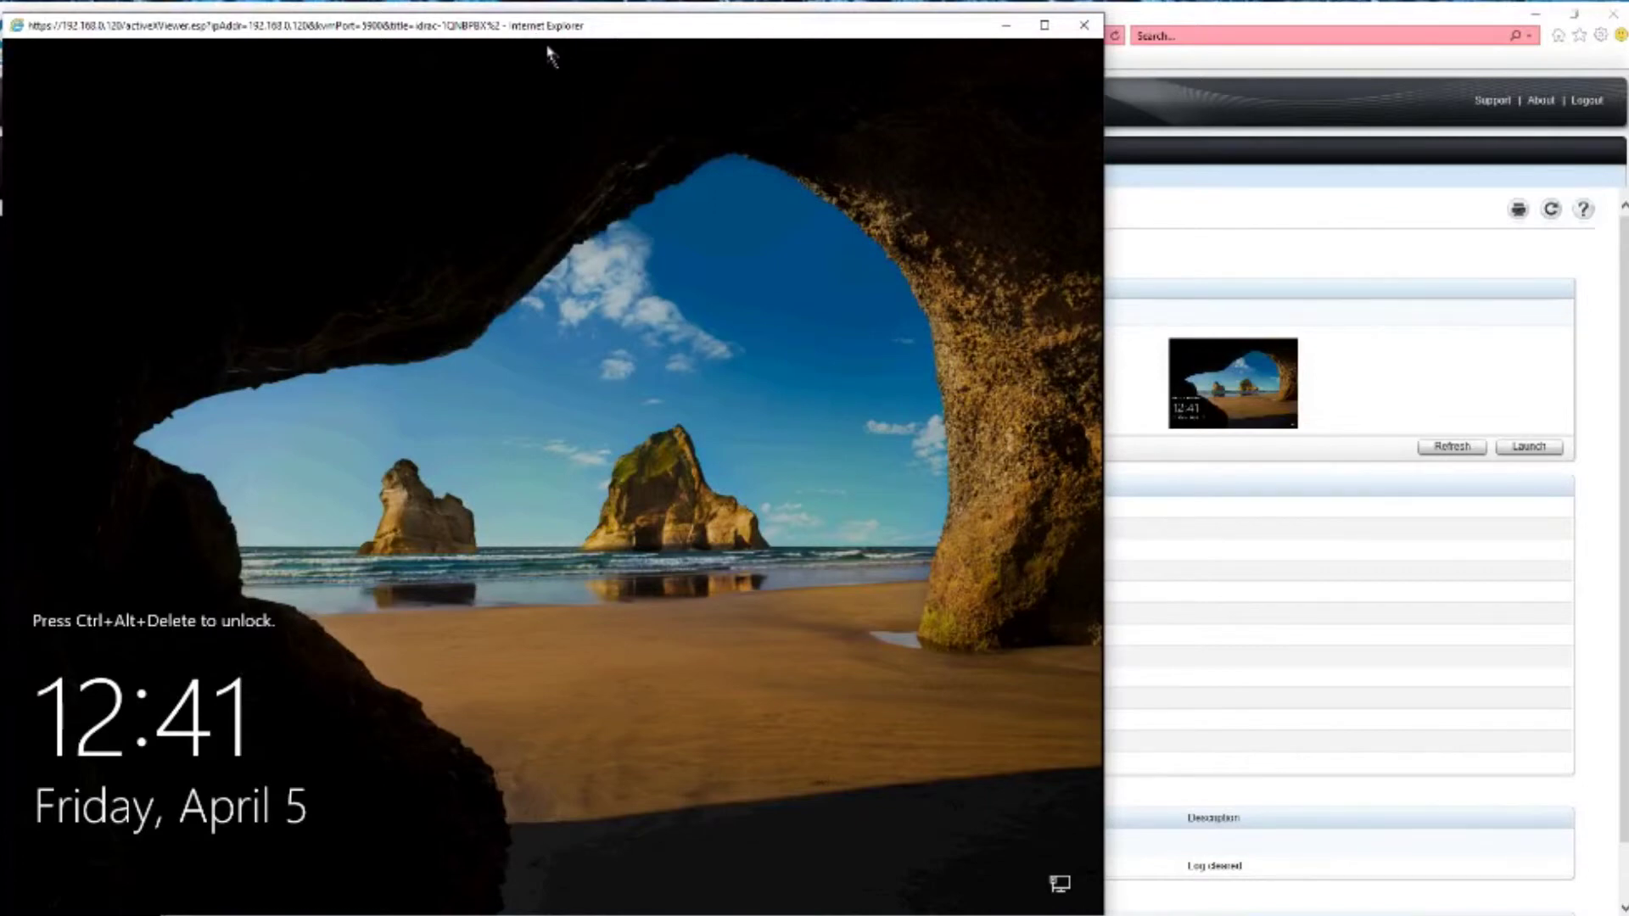
pyautogui.moveTo(551, 47)
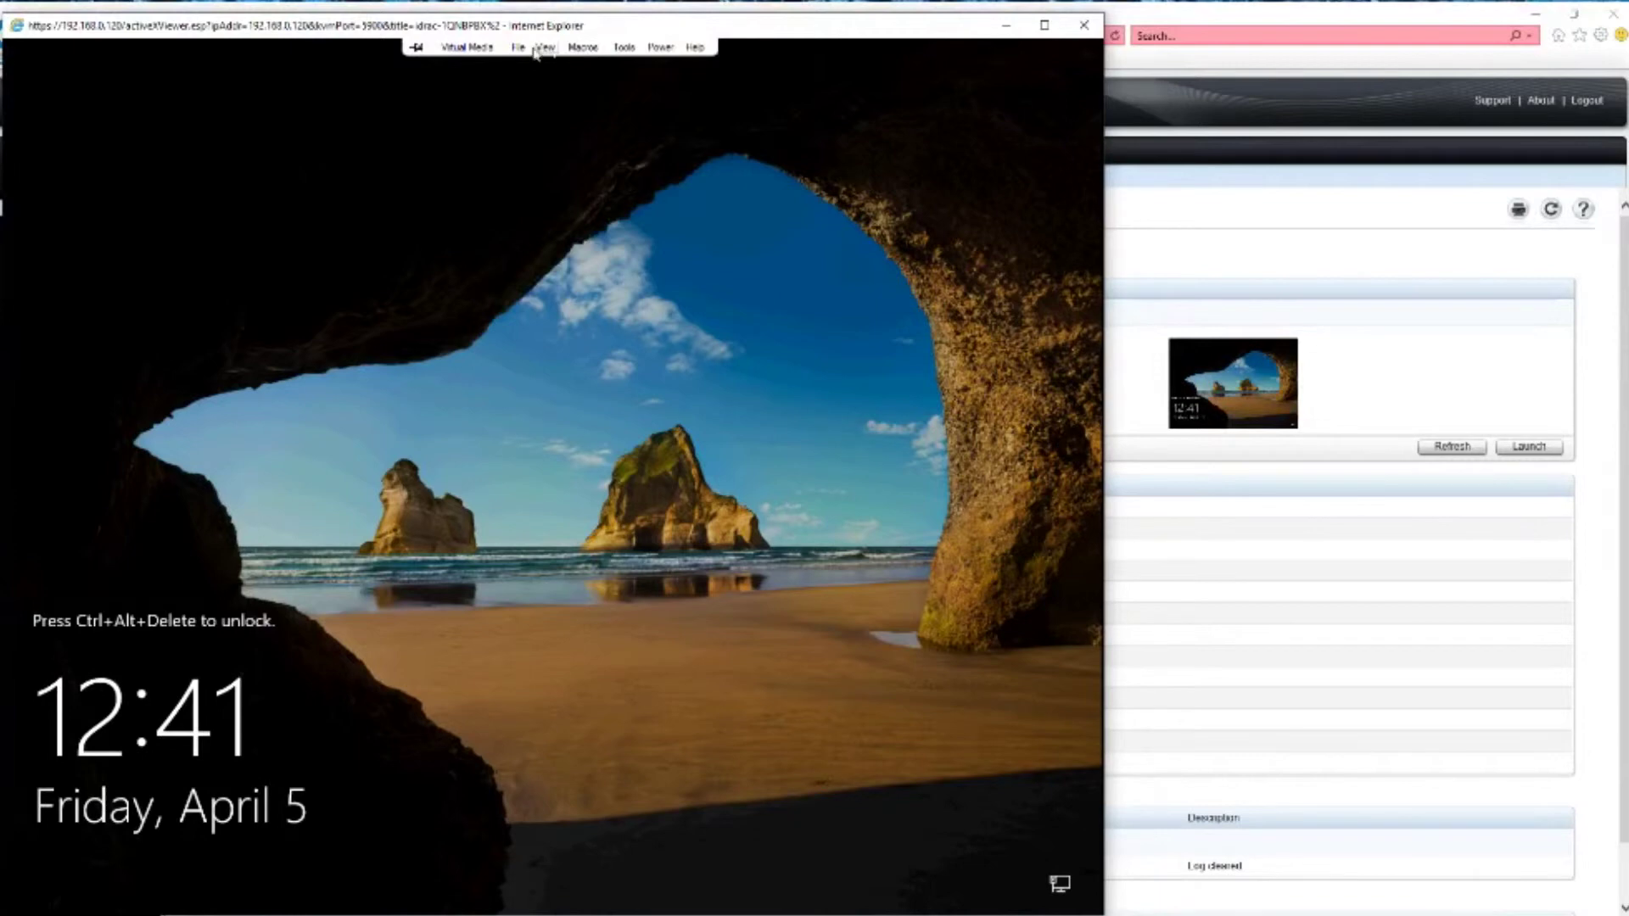
pyautogui.click(592, 50)
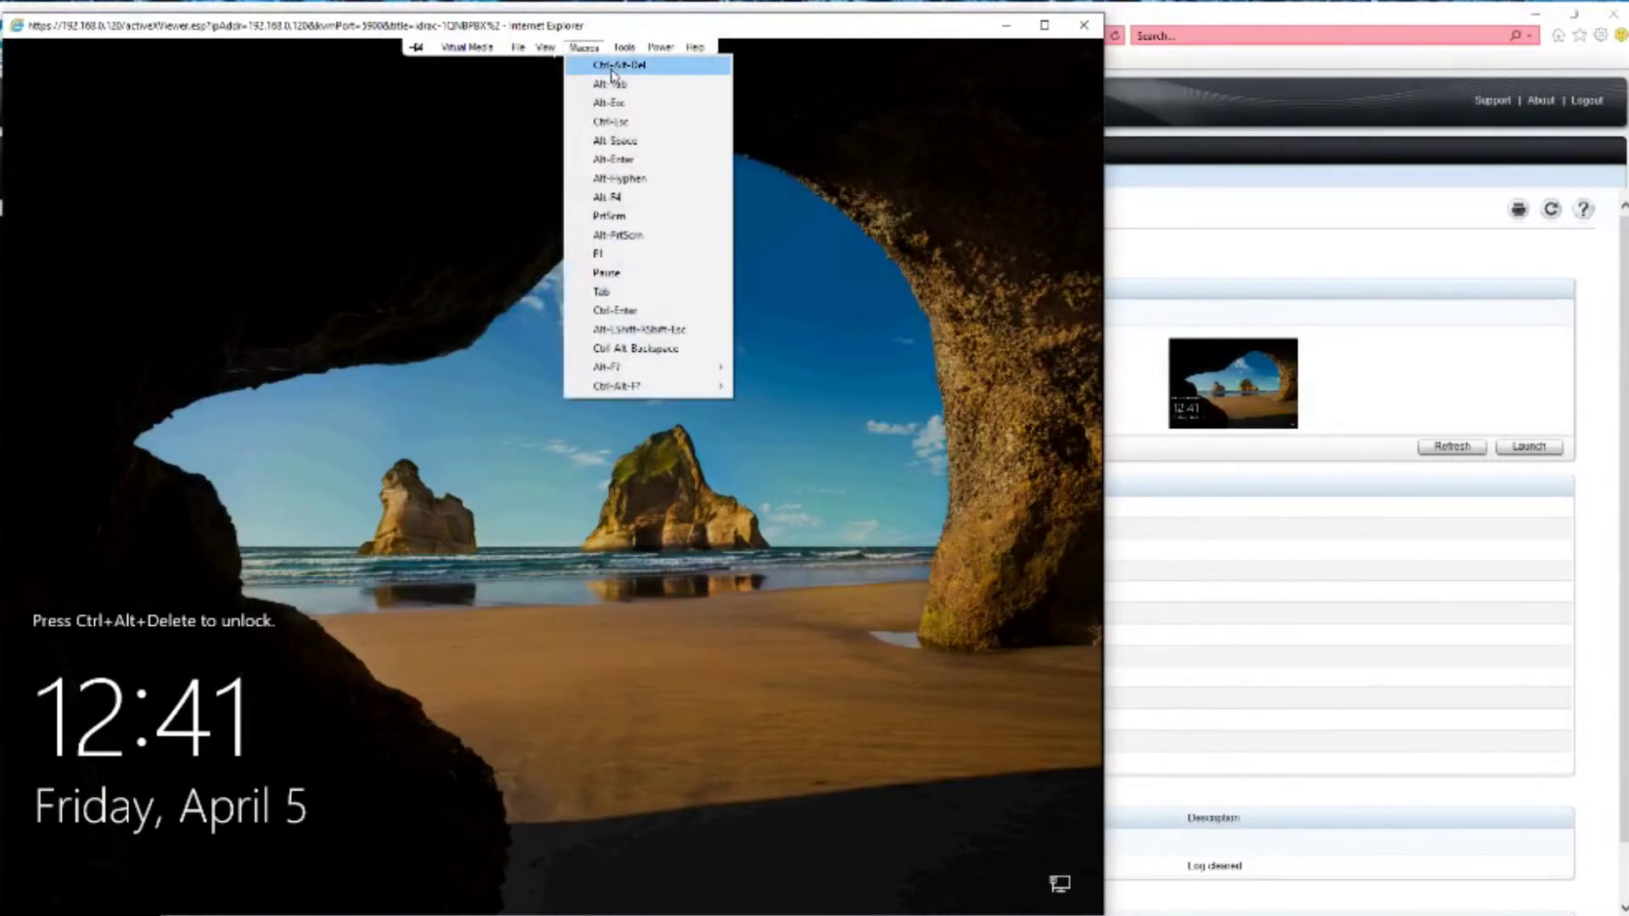
pyautogui.click(612, 75)
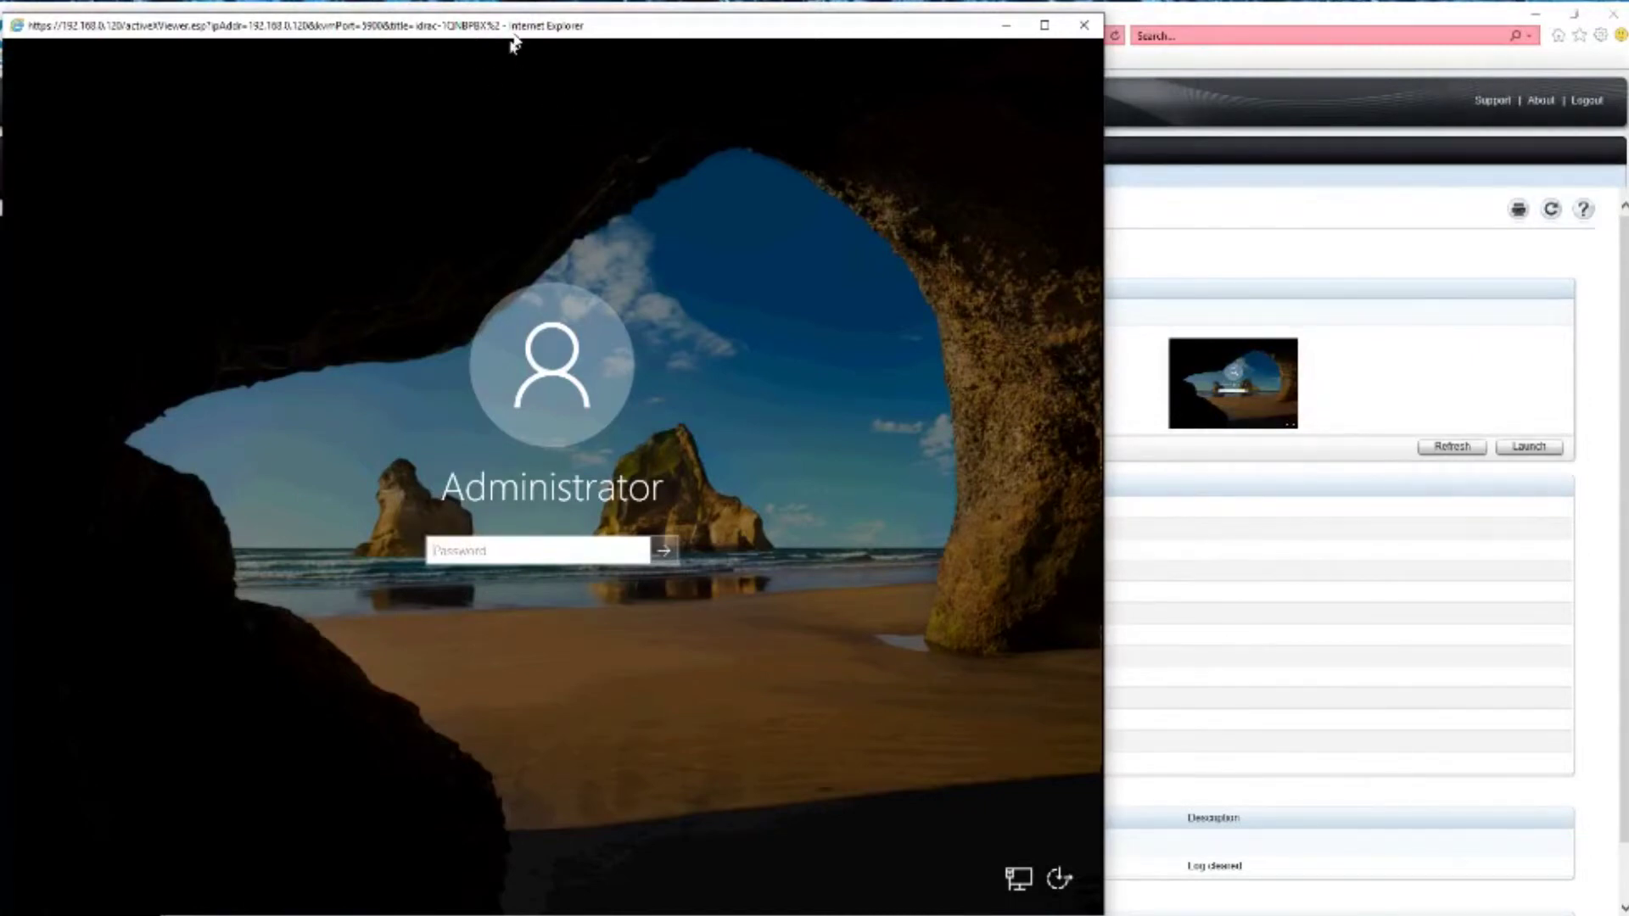
pyautogui.moveTo(514, 35)
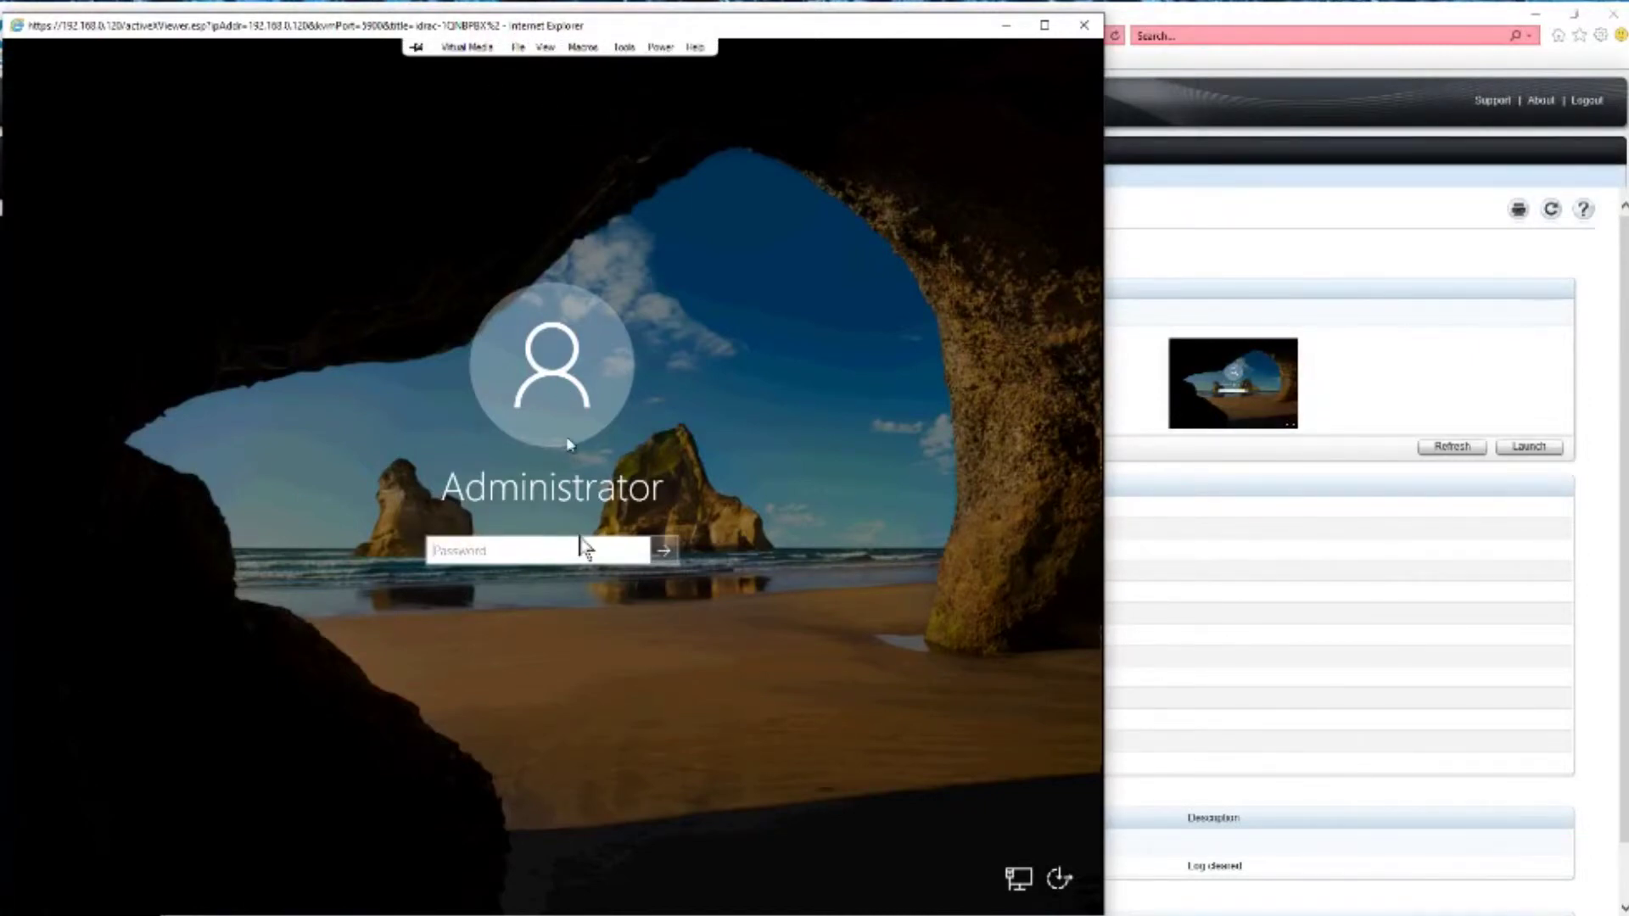